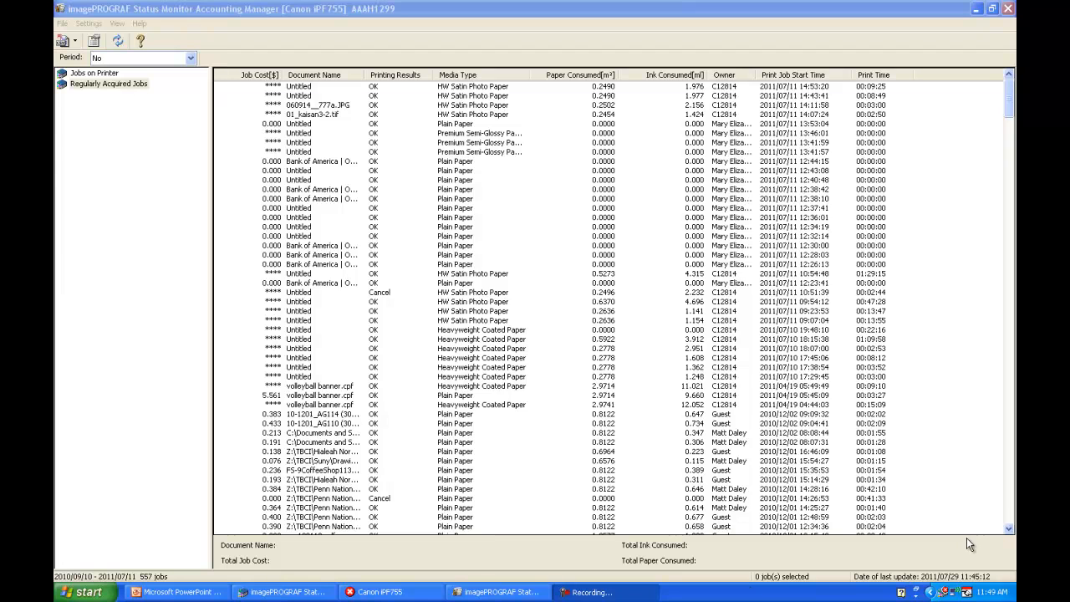
Start imagePROGRAF Status Monitor and open the Accounting Manager for the Canon iPF755.
click(88, 593)
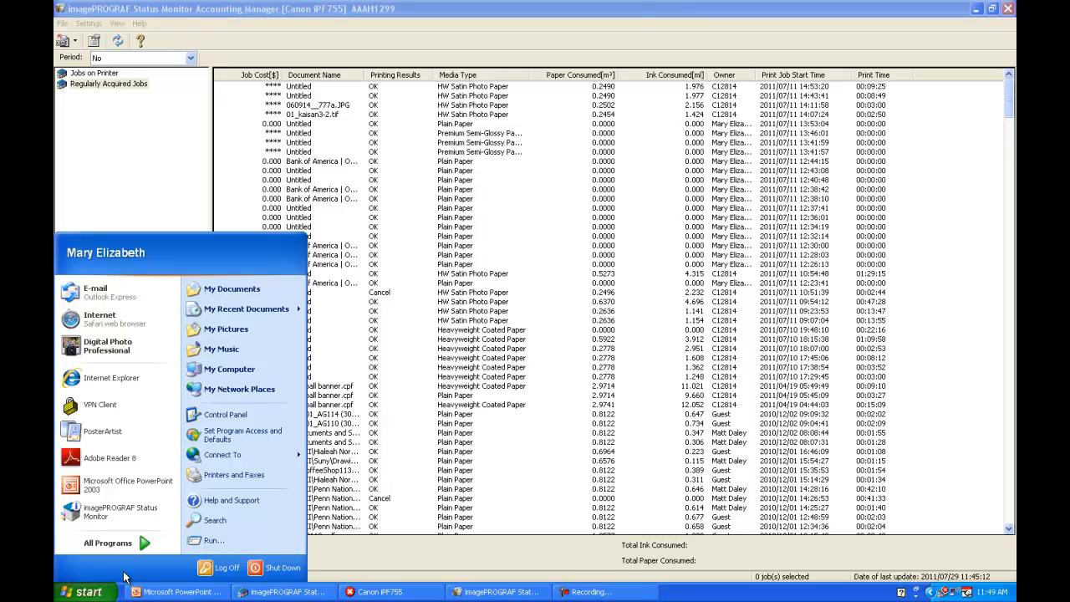
mouse_move(132, 548)
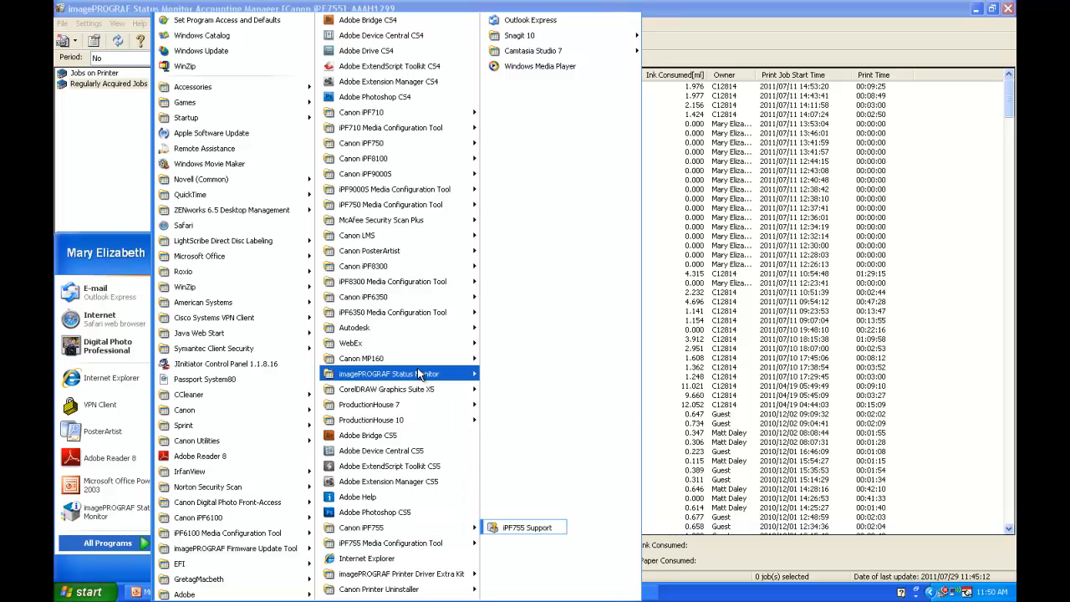
mouse_move(417, 369)
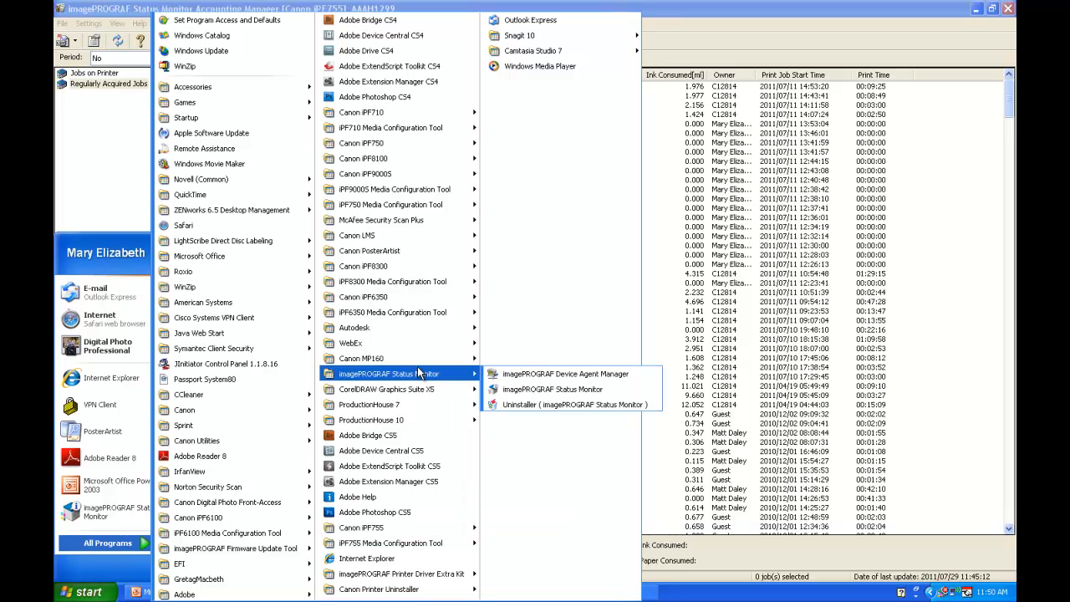
click(537, 388)
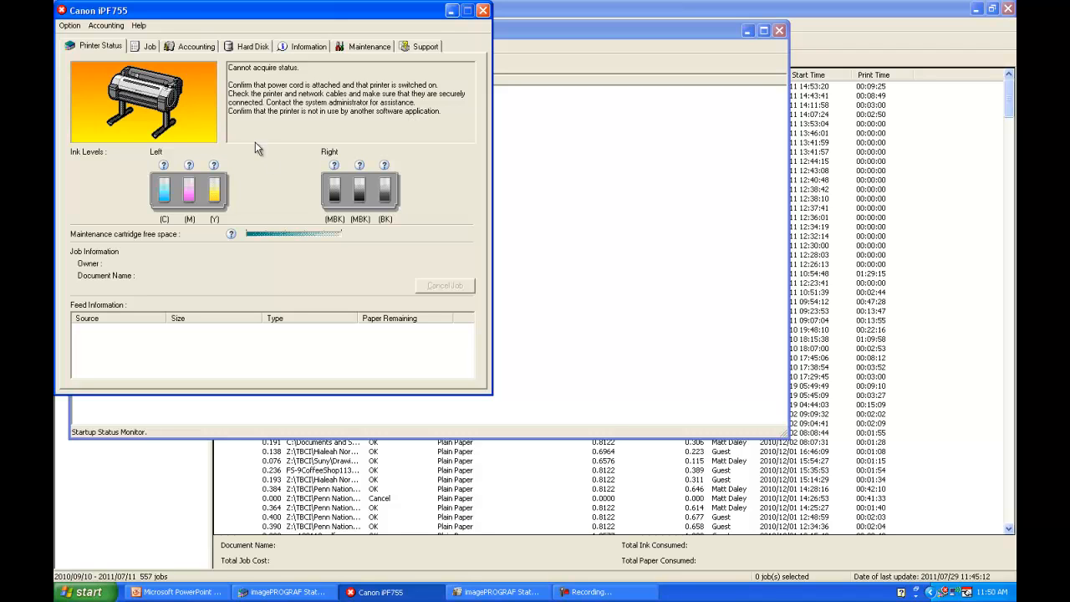
click(194, 46)
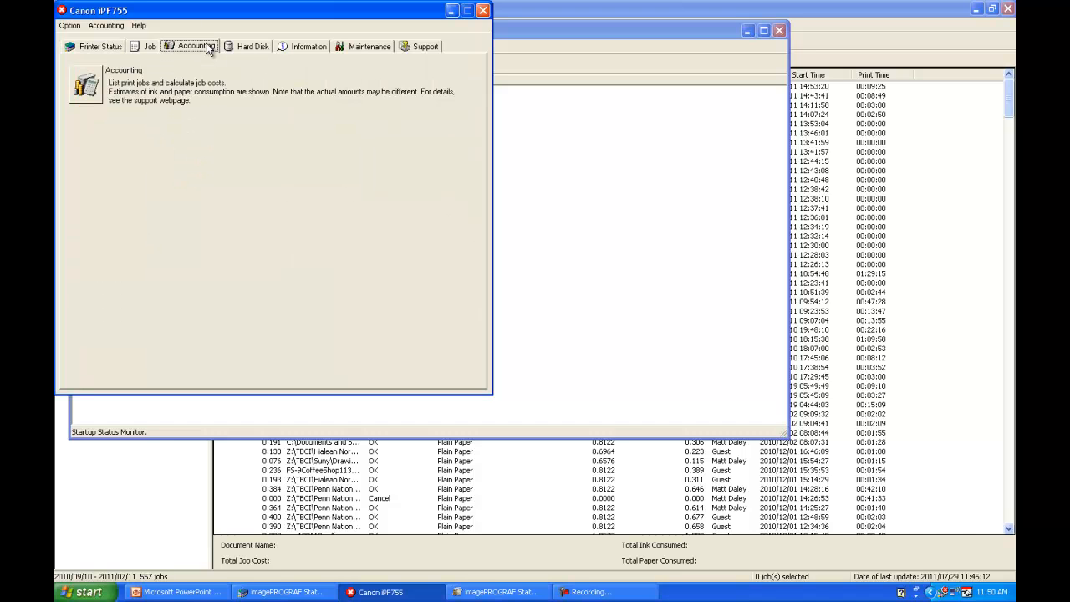
click(99, 81)
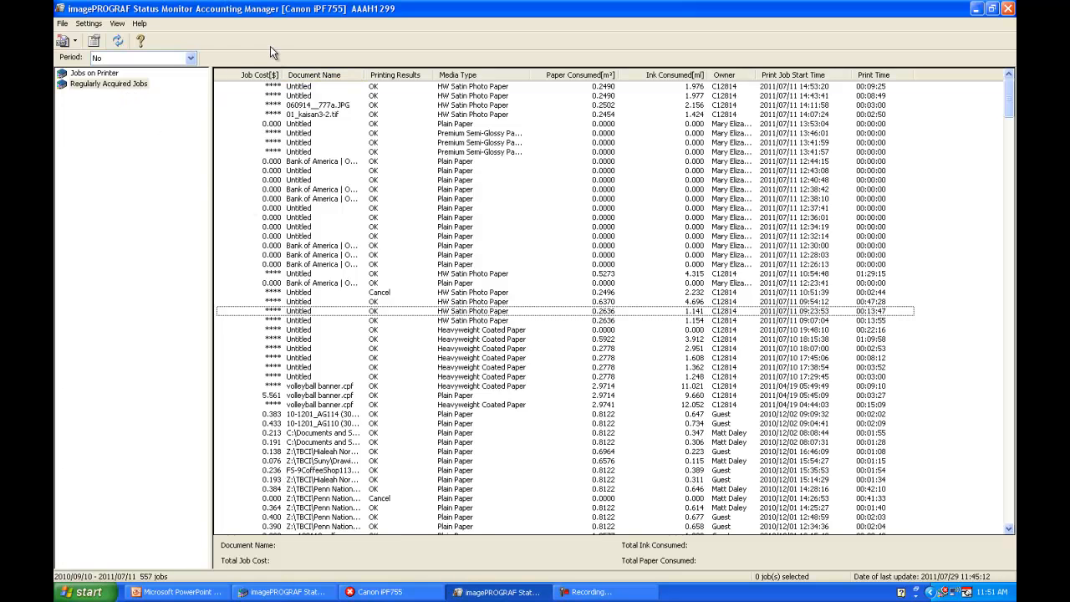
Set the date display format to MM/DD/YYYY in the Units and Display settings.
click(97, 25)
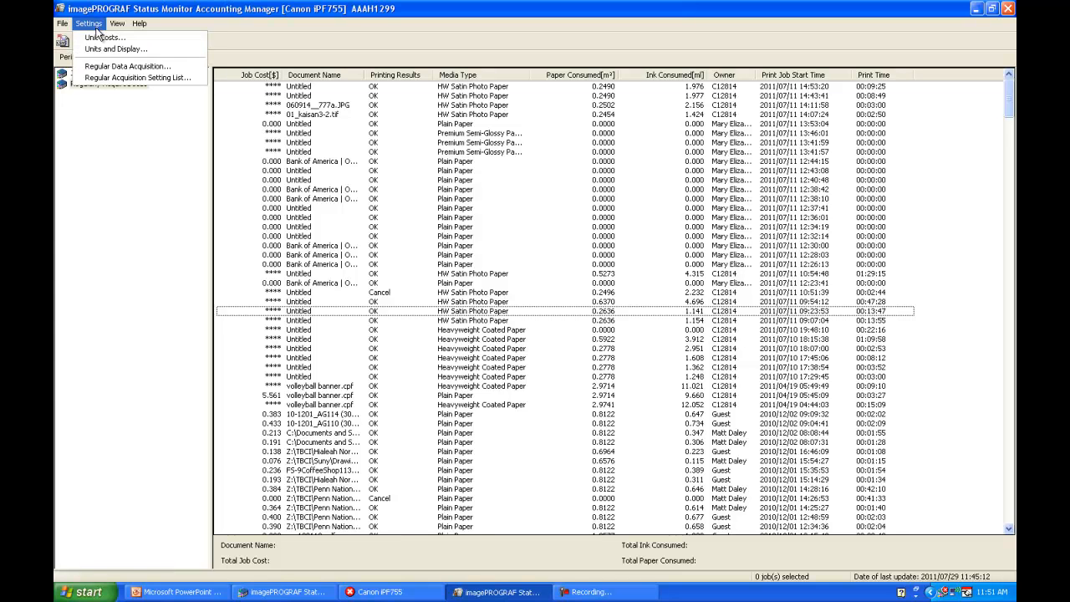
click(98, 50)
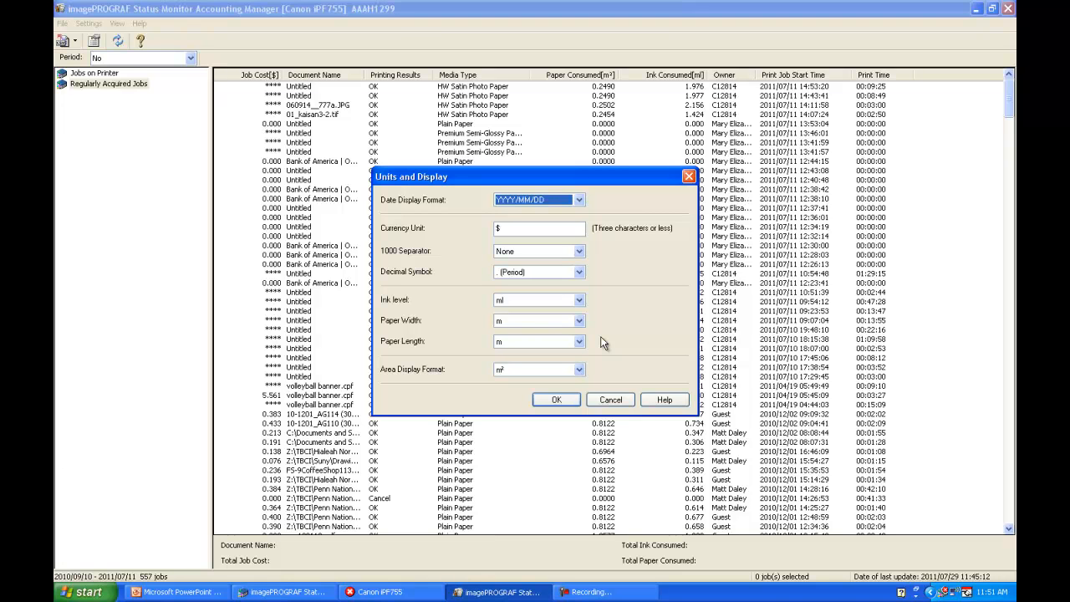
click(579, 201)
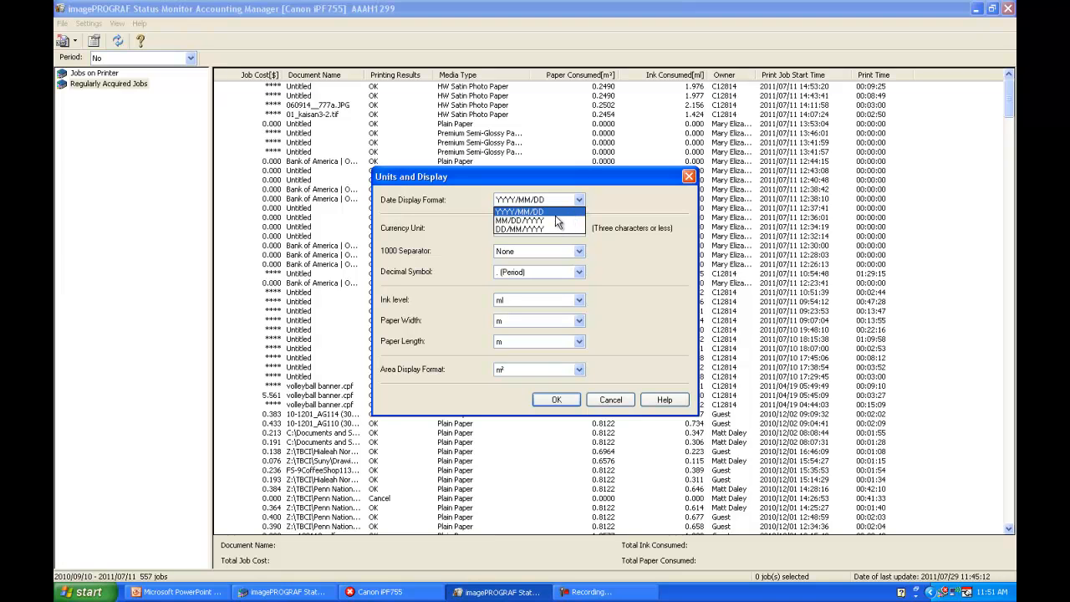
click(554, 220)
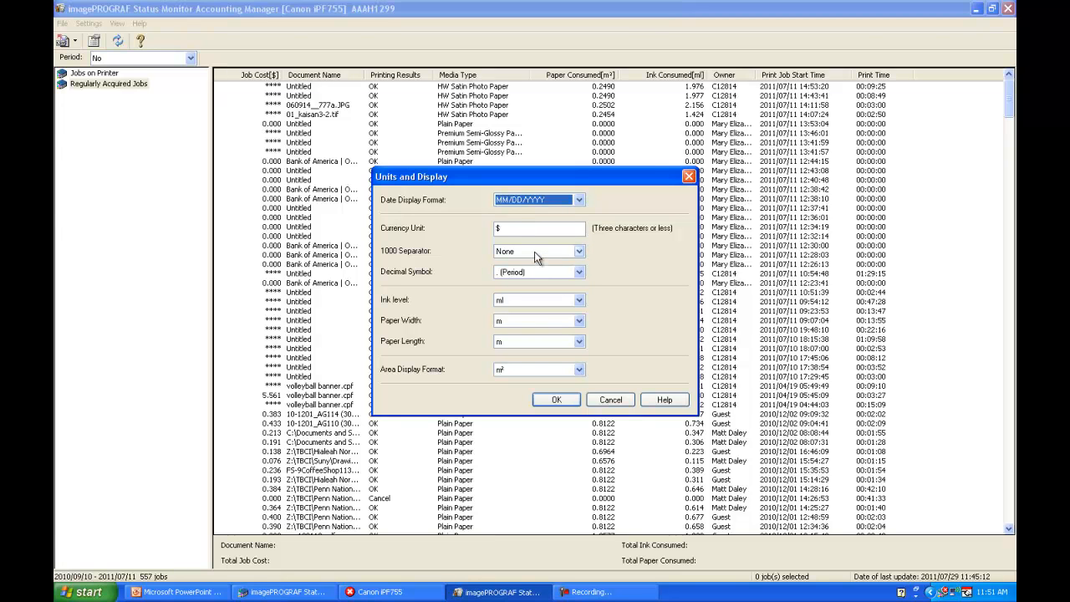
Set paper width to in., paper length to ft. and area display format to ft.², and apply the unit settings.
click(582, 324)
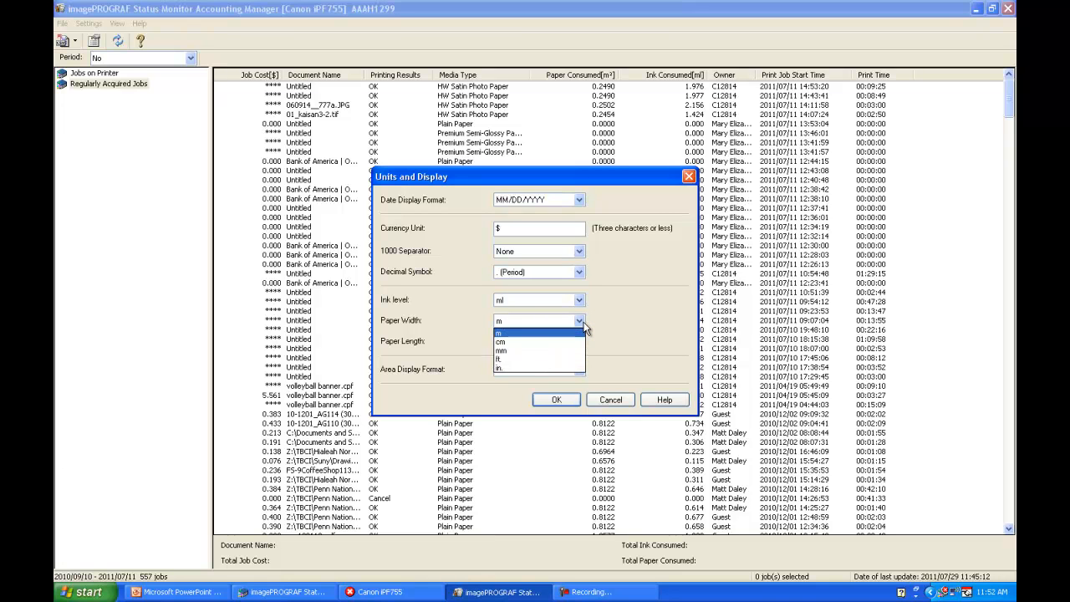
click(551, 369)
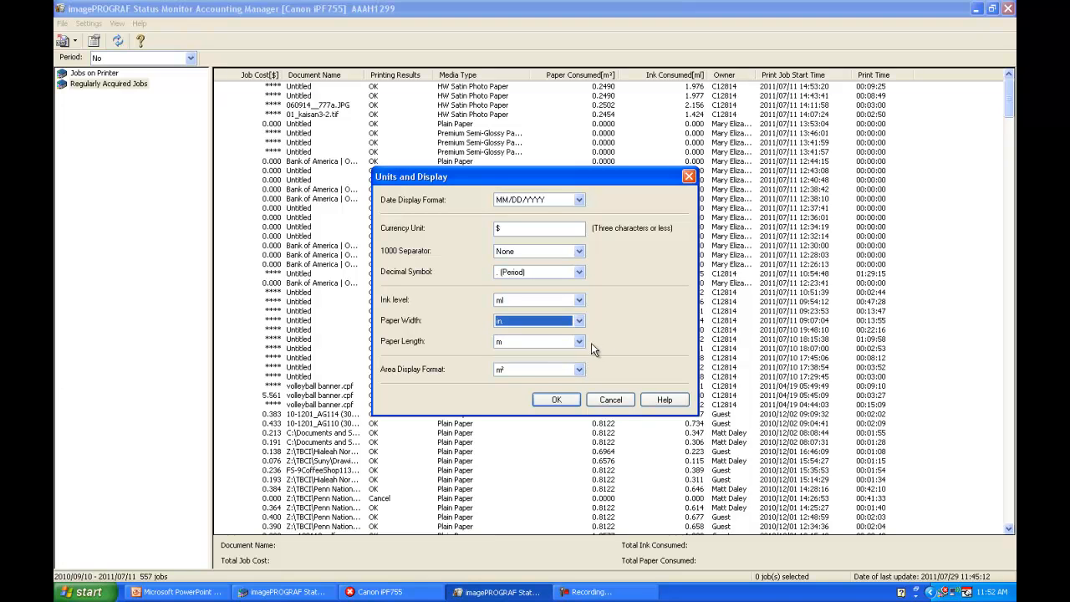
click(579, 343)
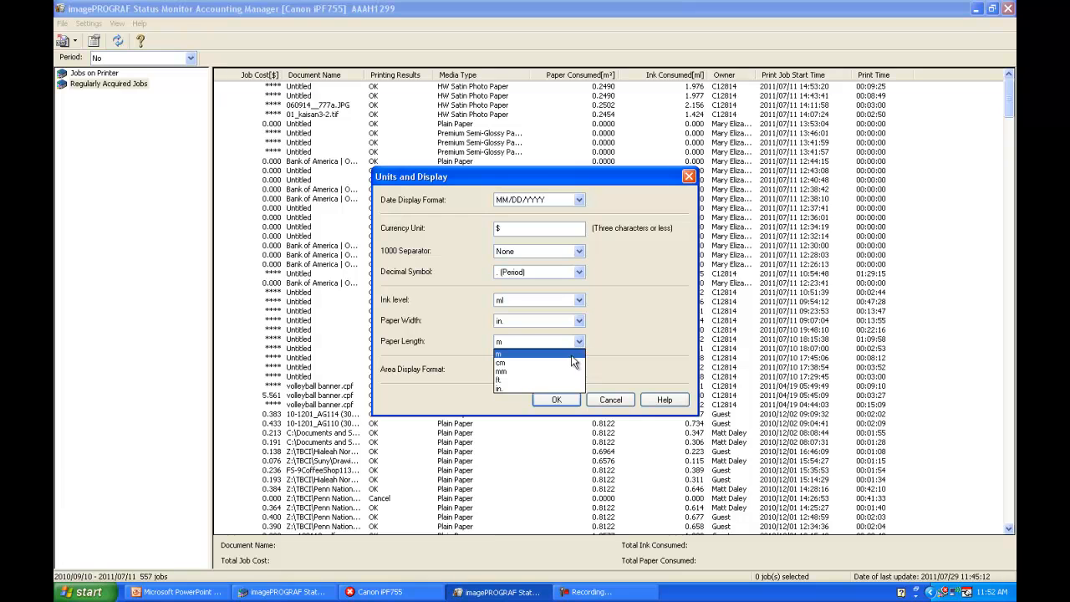
click(559, 384)
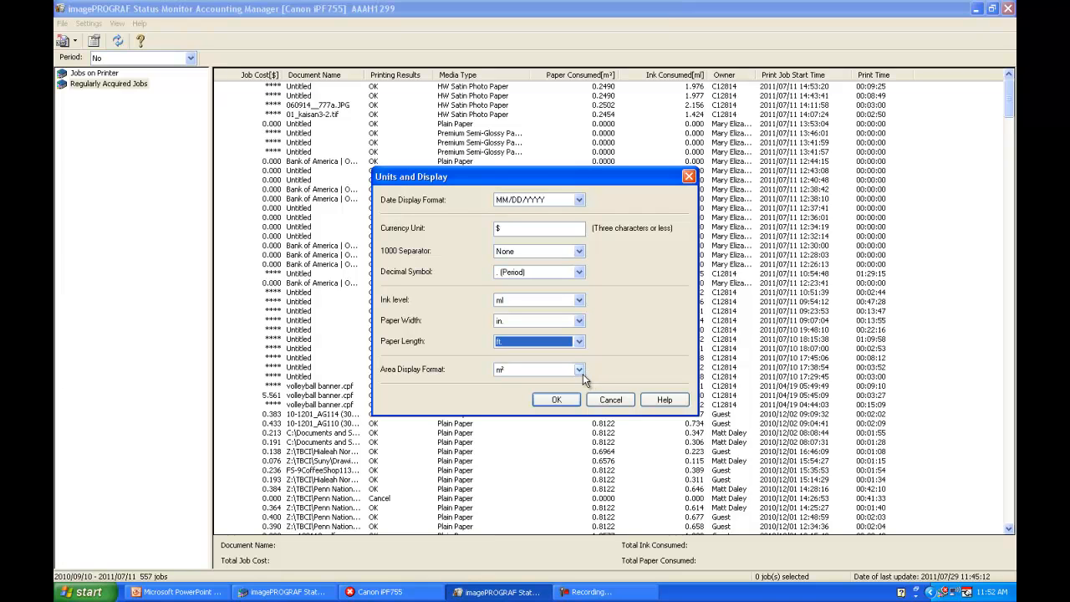
click(582, 374)
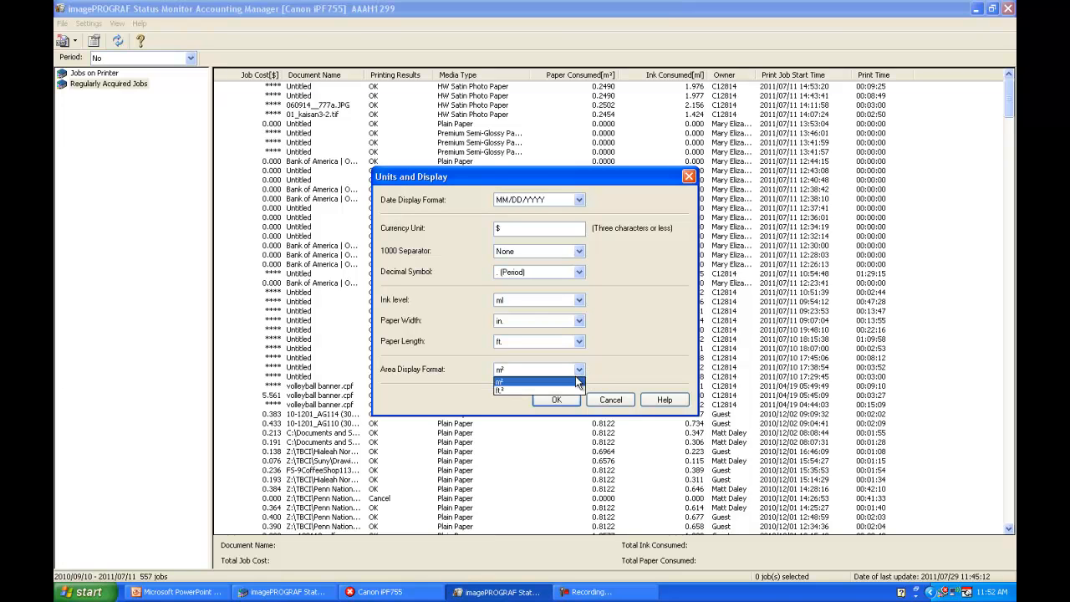
click(552, 390)
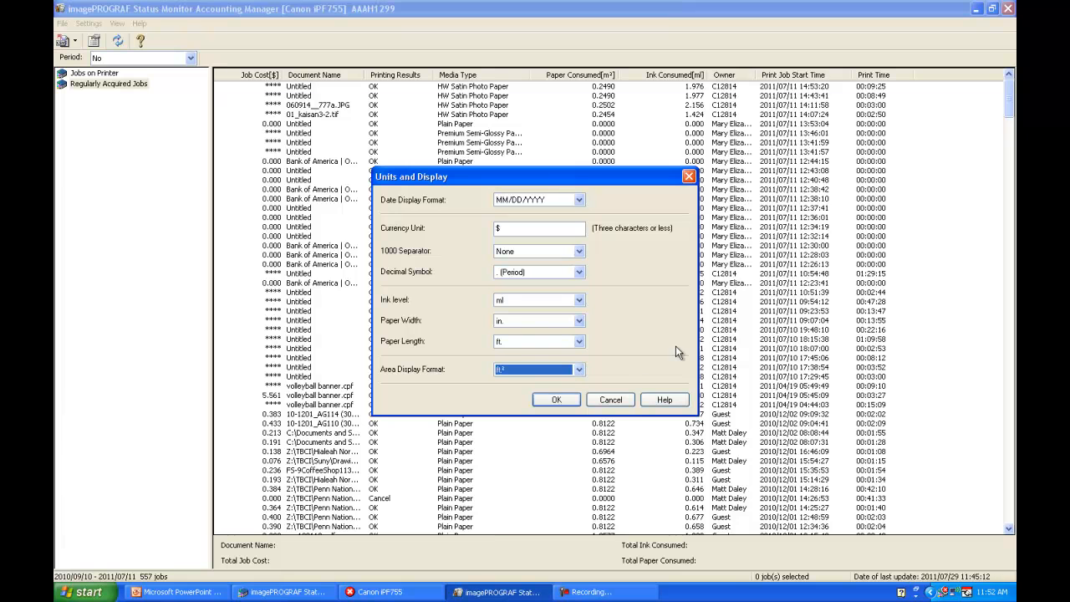
click(556, 400)
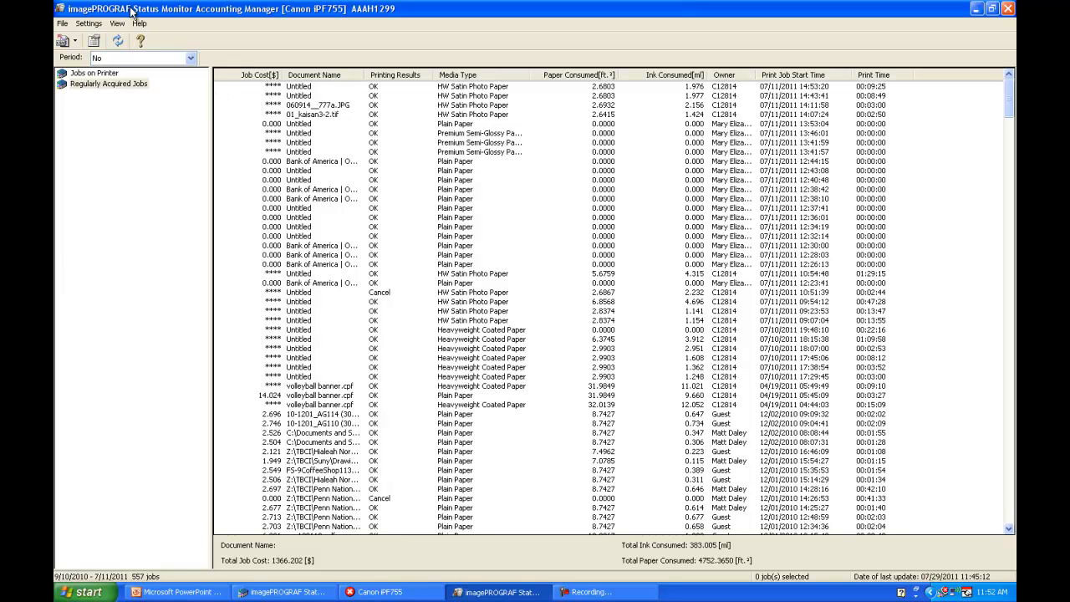
Set the shared ink price to $66 in the Unit Costs settings.
click(91, 24)
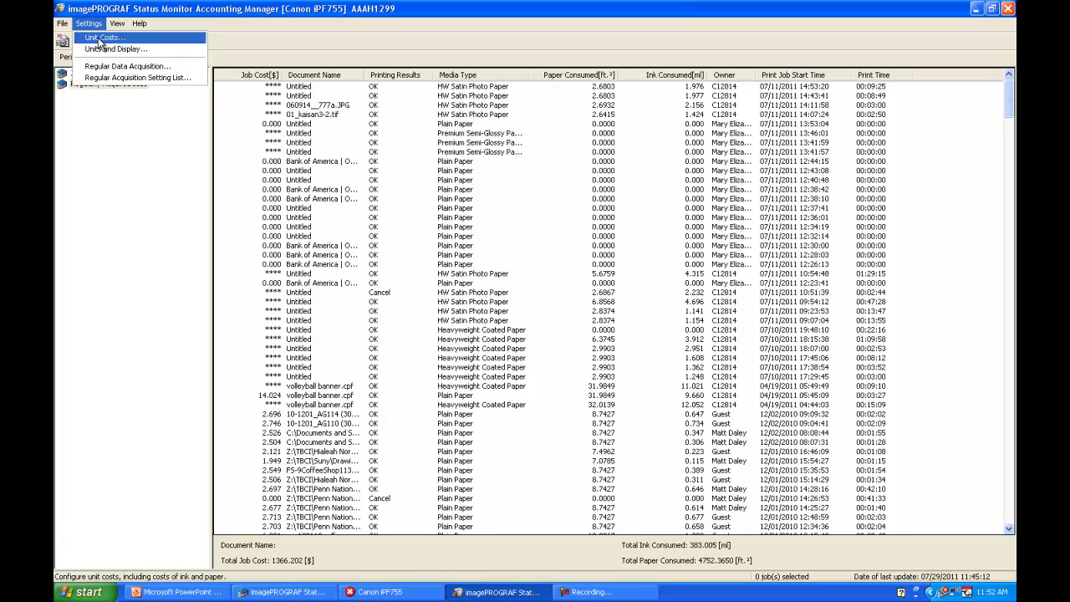
click(99, 39)
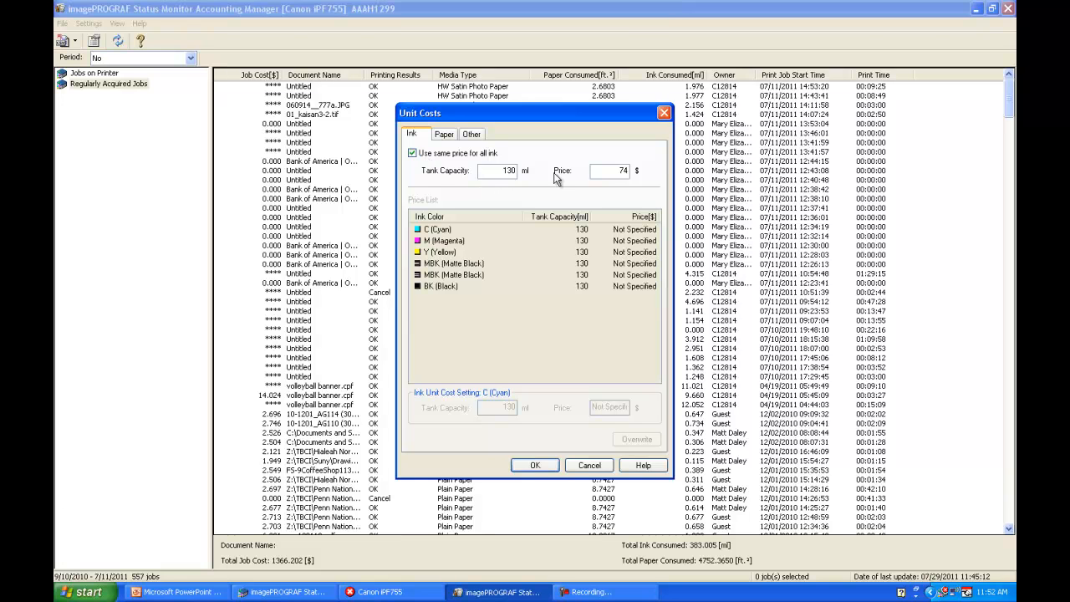
drag(611, 171, 640, 171)
text(66)
Overwrite the Plain Paper unit cost with a price of $28 and apply the unit costs.
click(446, 135)
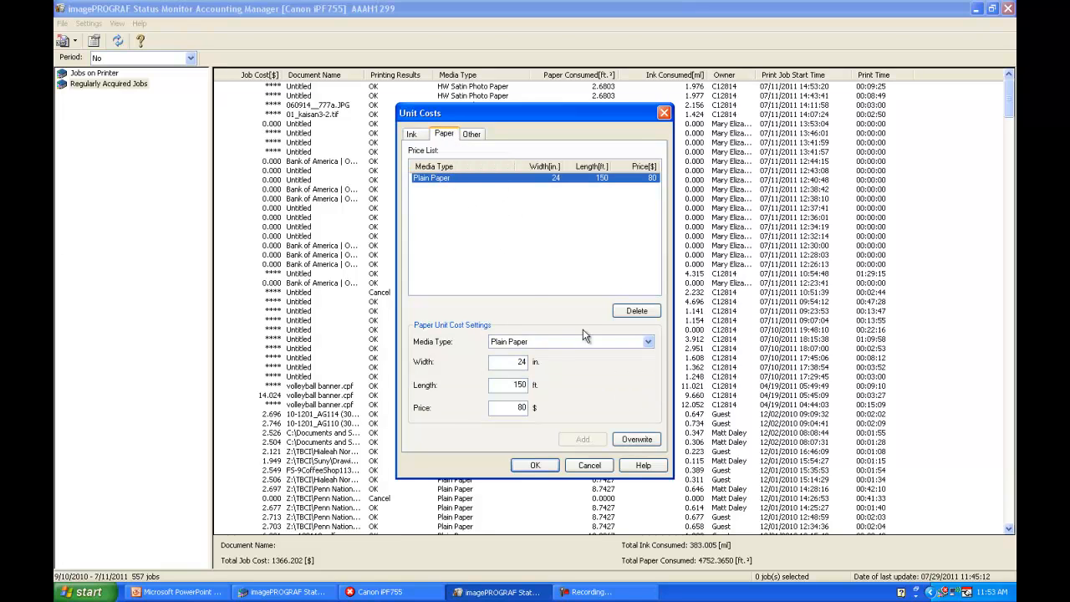
click(650, 341)
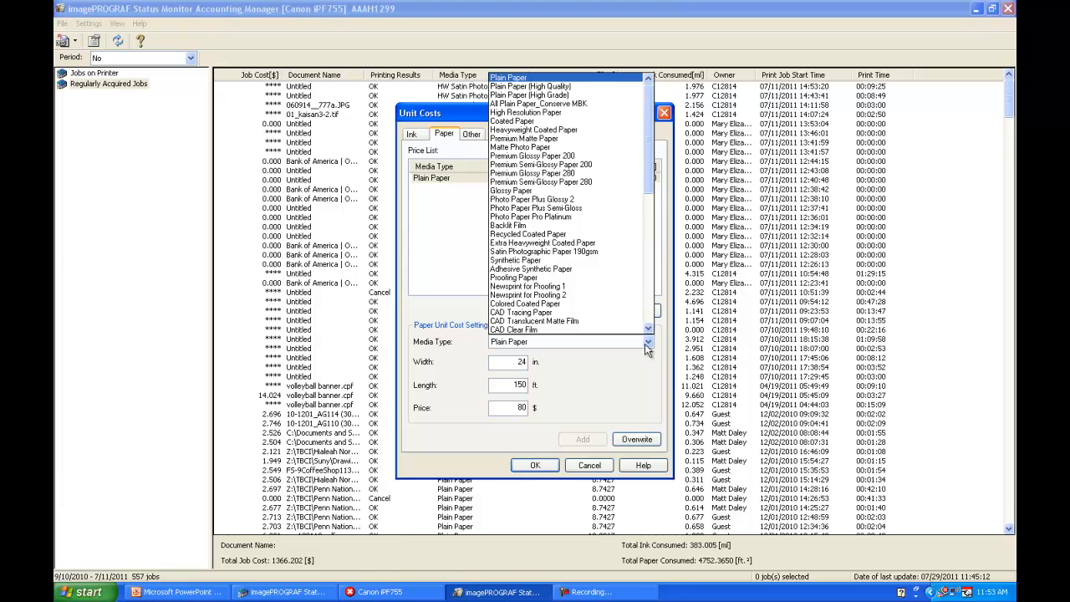
click(618, 376)
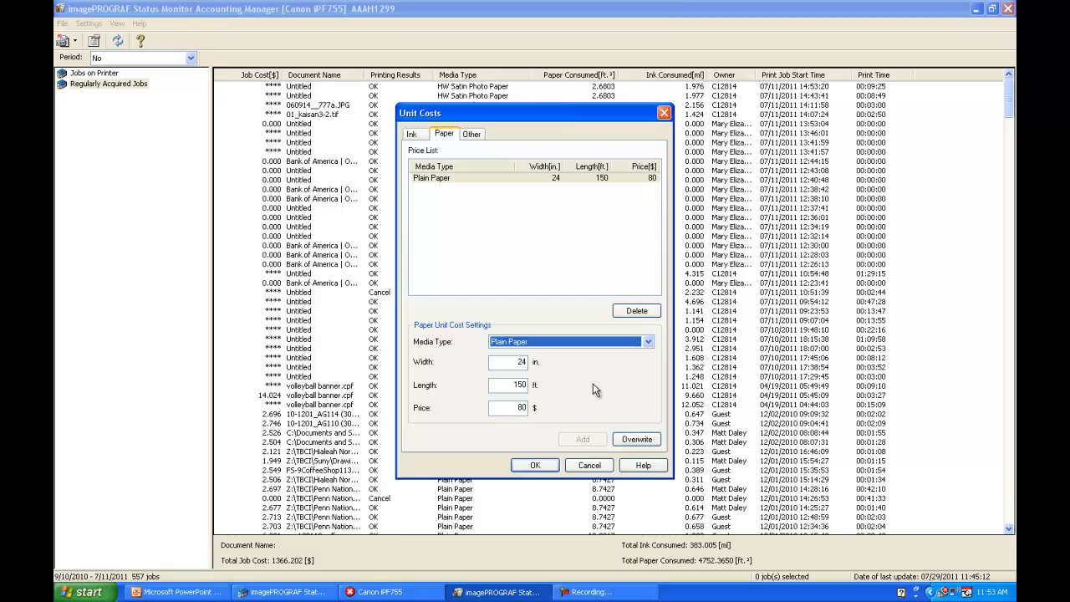
double_click(518, 407)
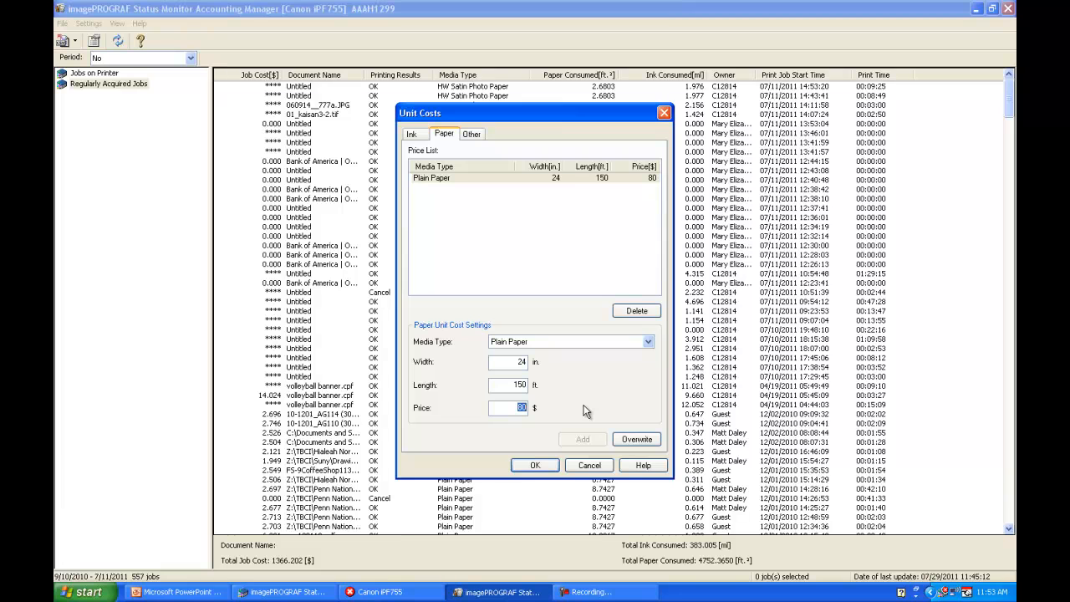
text(28)
click(635, 441)
click(536, 465)
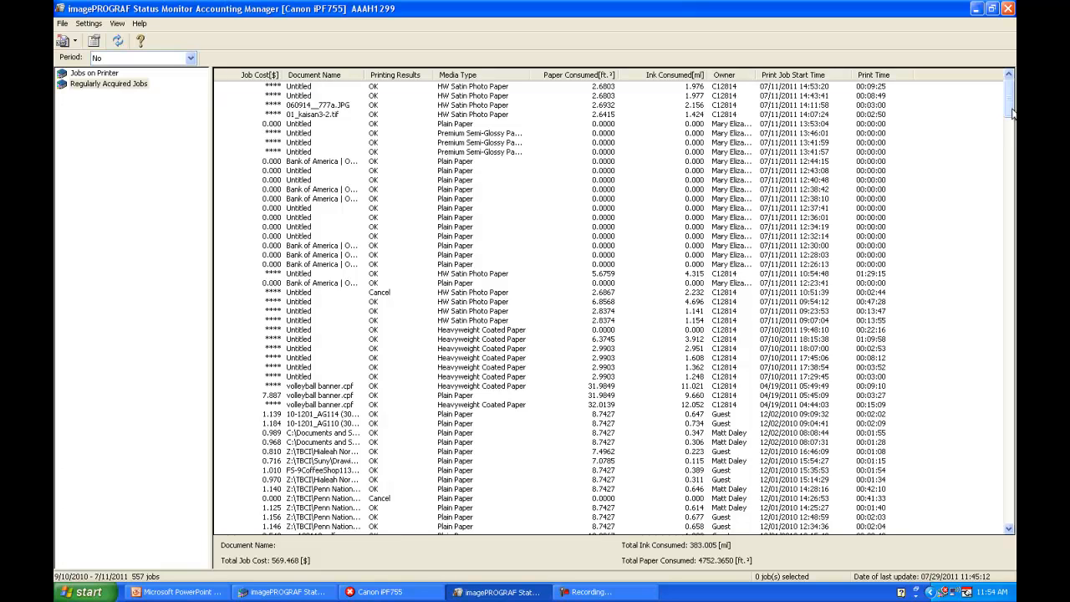
Examine the media types available in the paper unit cost settings, and close the settings without saving.
click(89, 23)
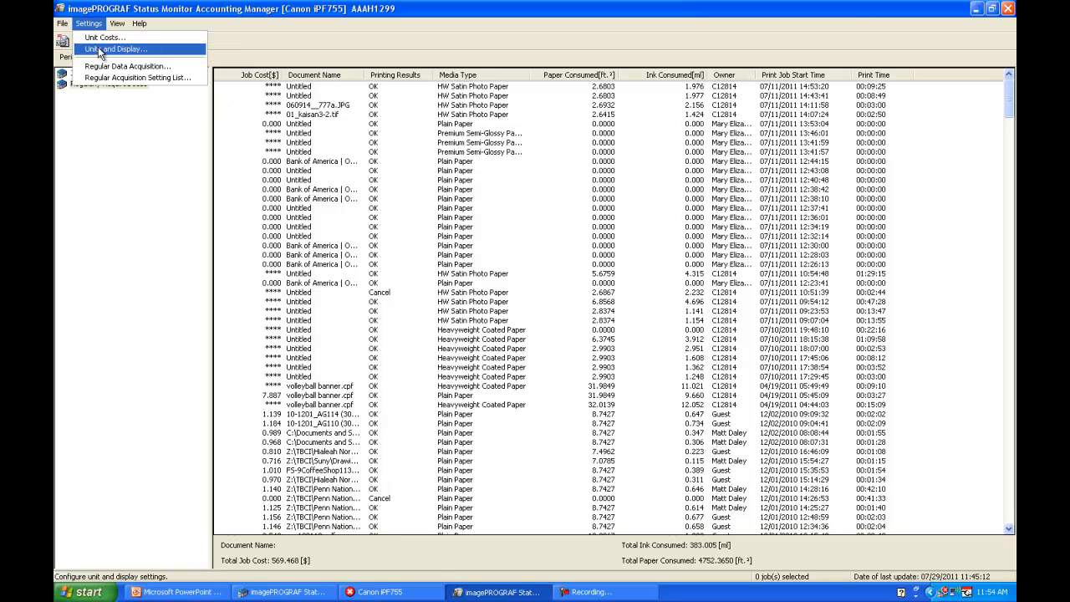
click(100, 39)
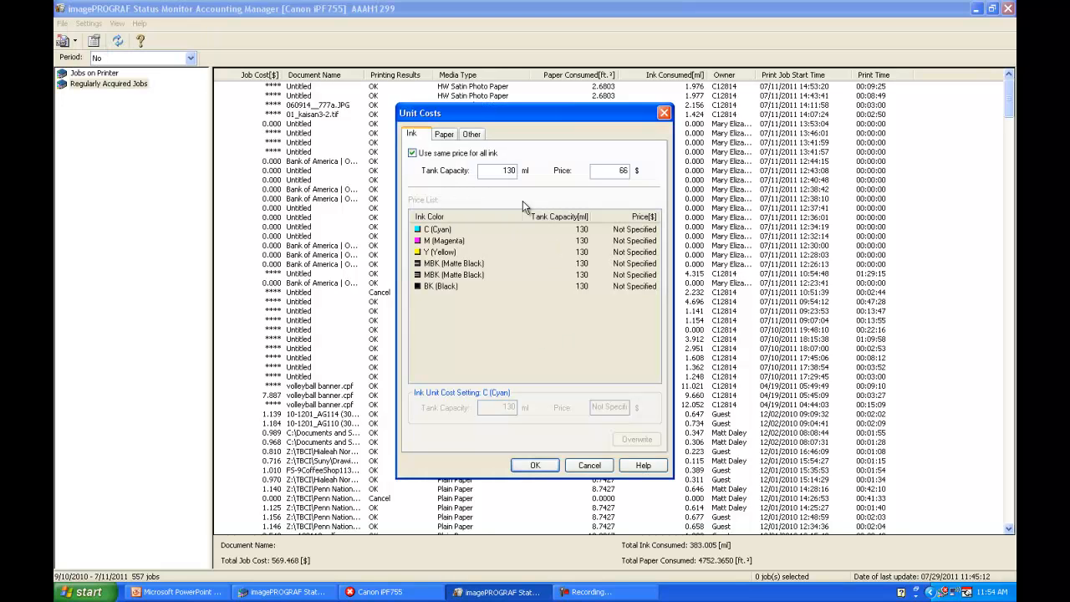
click(448, 138)
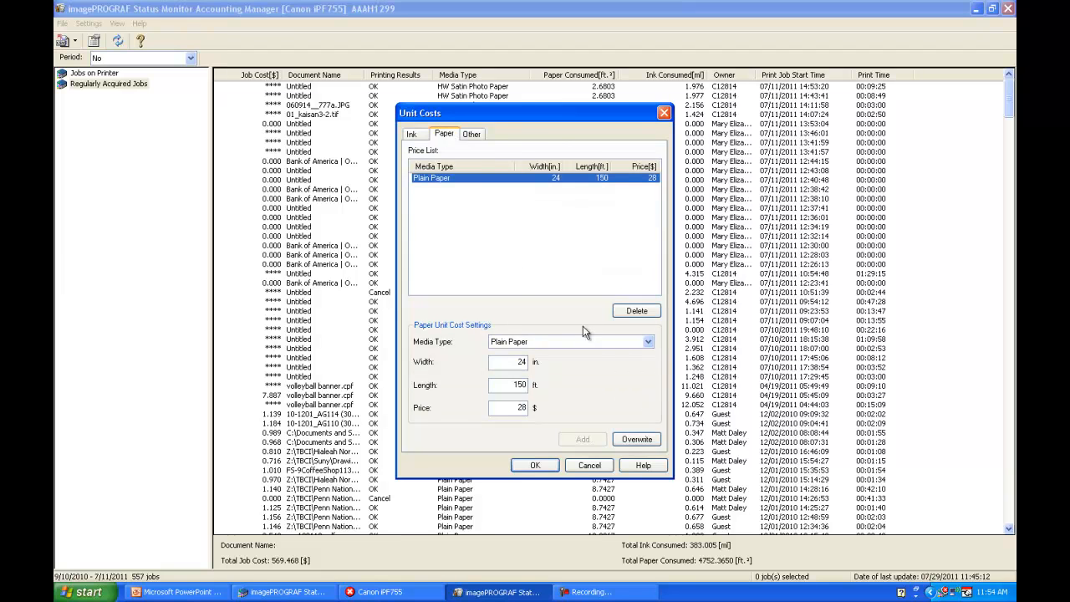
click(648, 343)
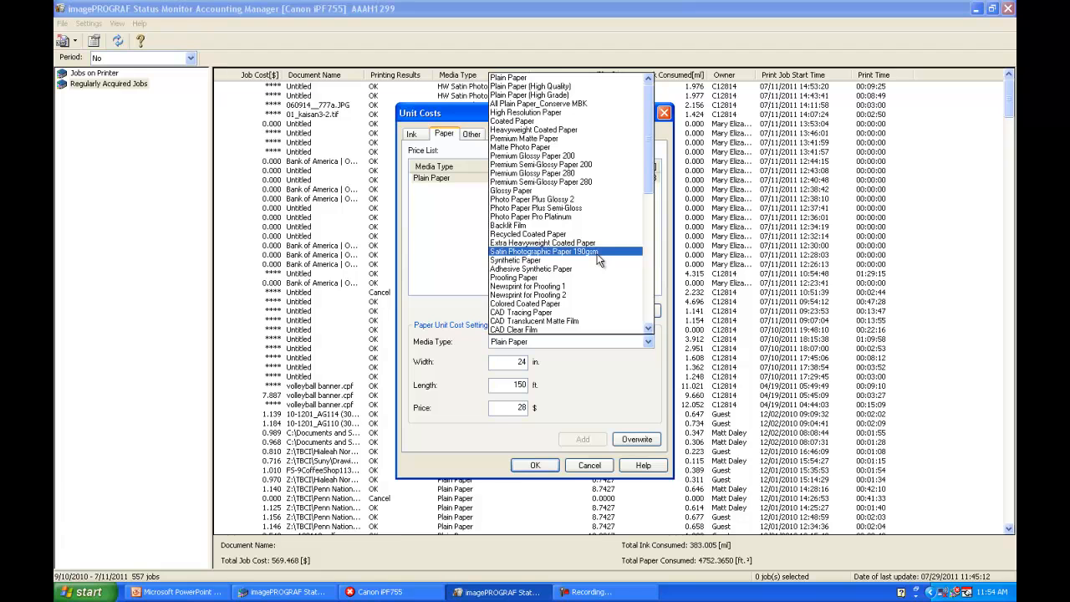
click(588, 468)
click(587, 468)
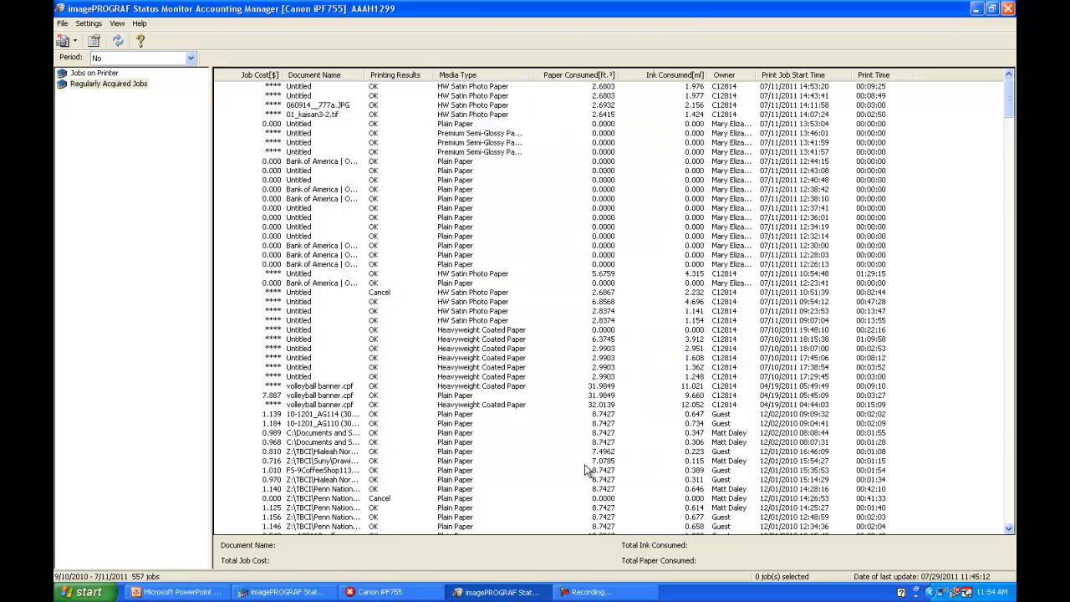
click(585, 592)
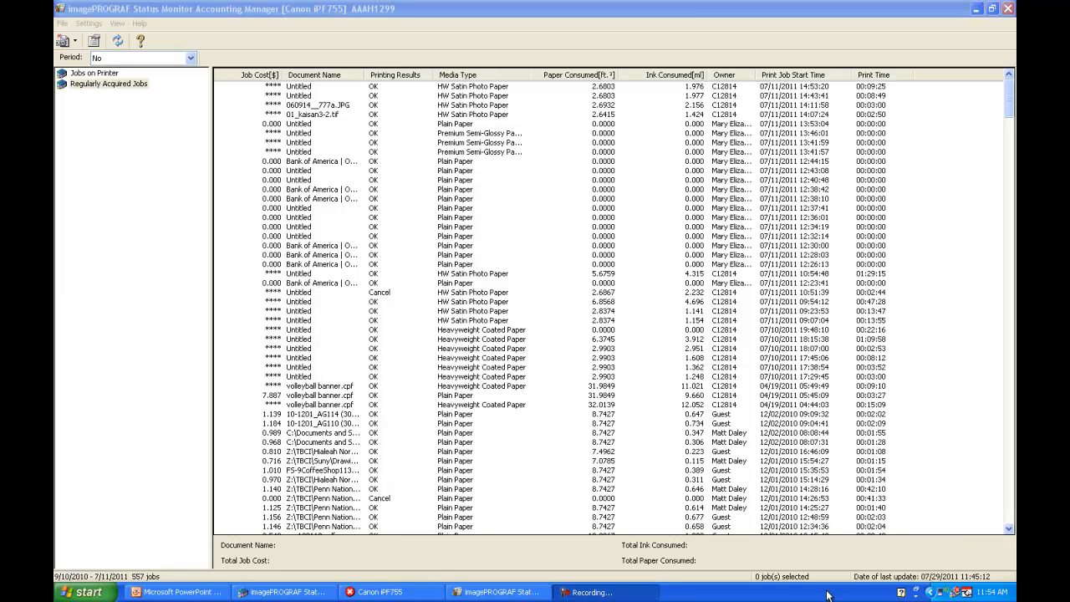
click(956, 541)
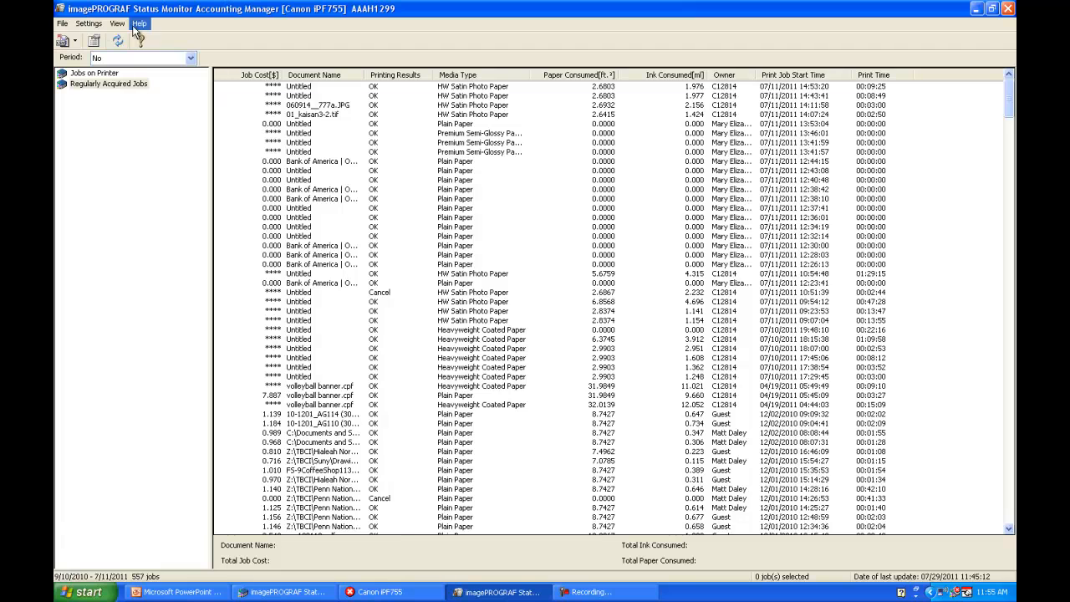
Add a paper unit cost for Heavyweight Coated Paper with width 24 in., length 100 ft. and price $38, and apply it.
click(92, 24)
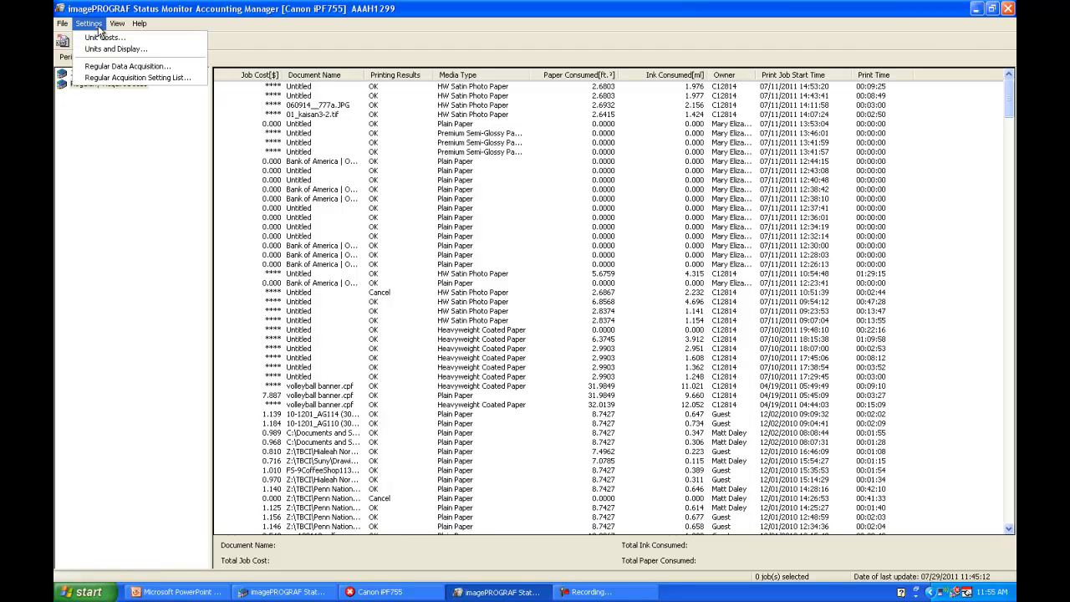
click(98, 41)
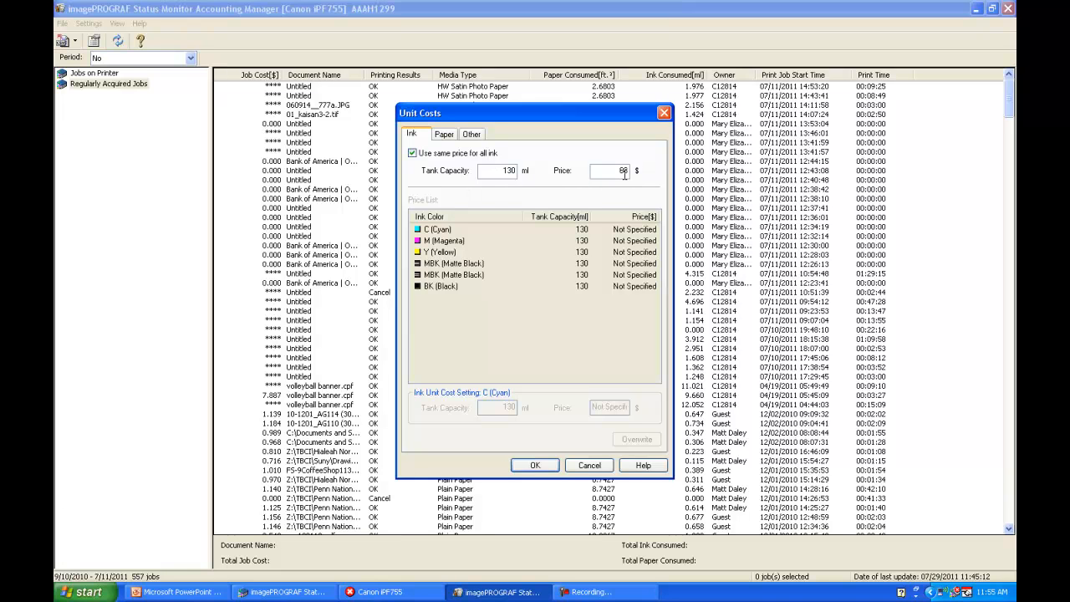
click(443, 136)
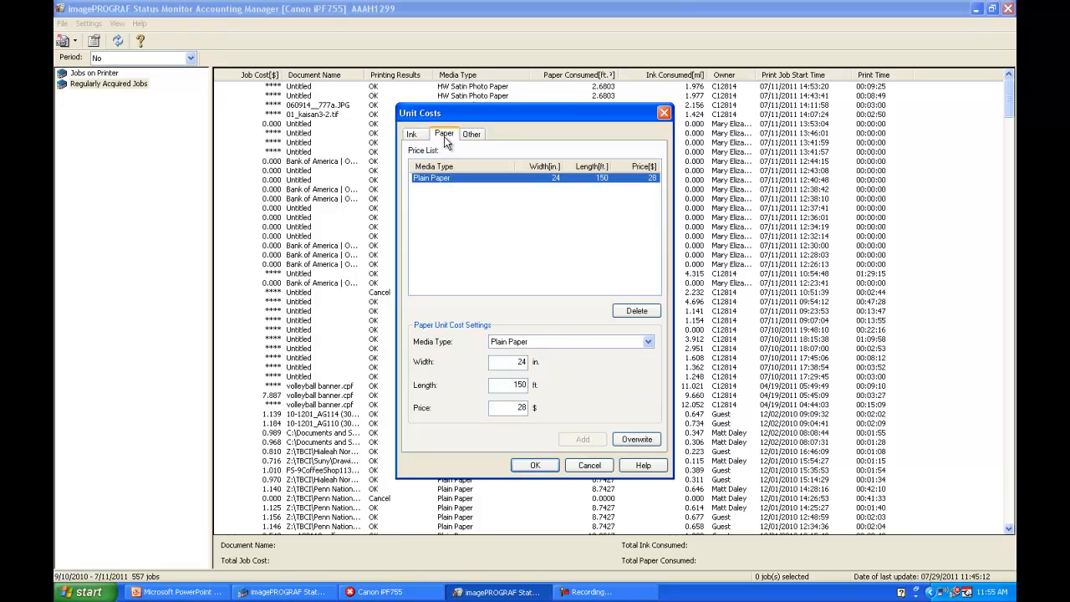
drag(572, 114, 815, 100)
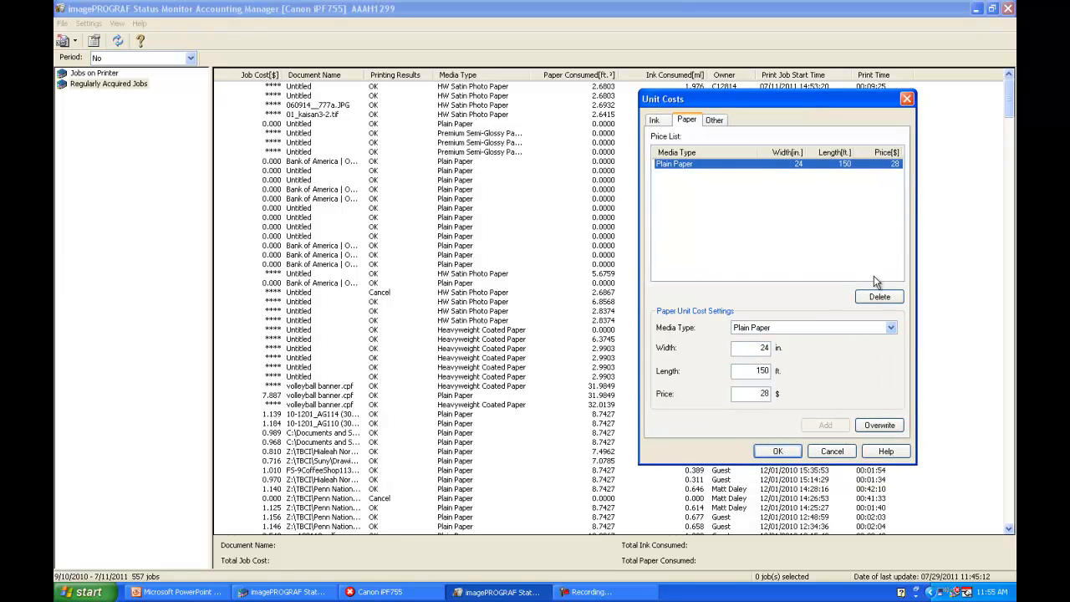
click(836, 329)
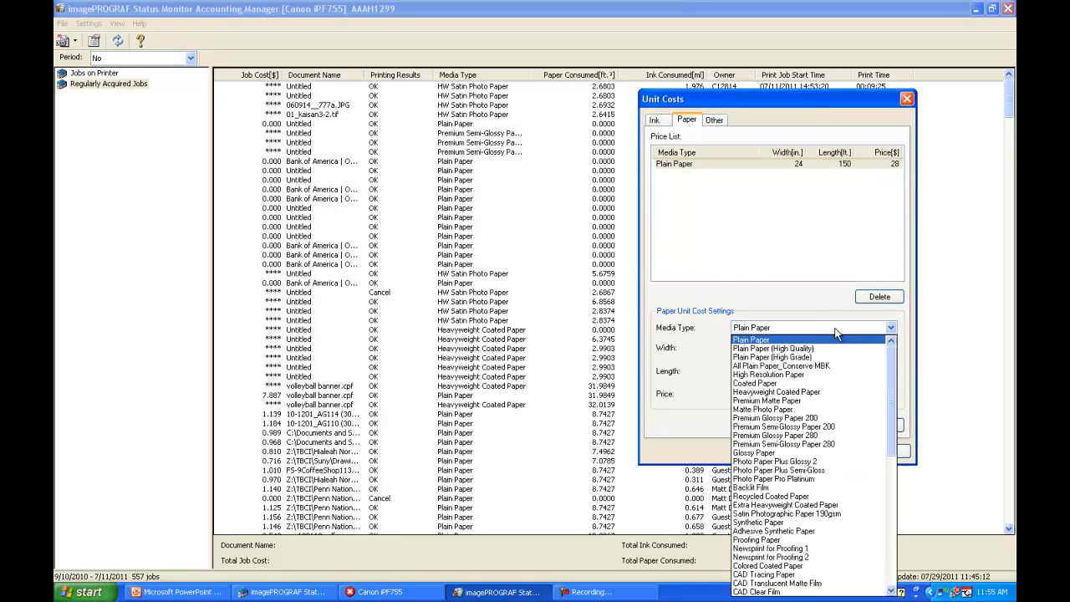
click(833, 392)
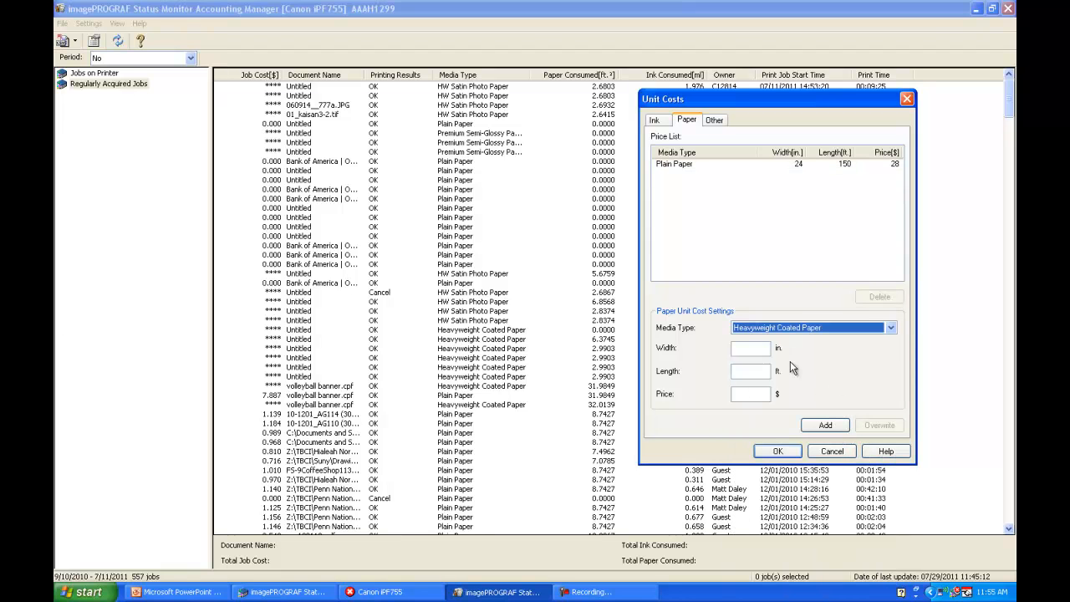
click(756, 352)
text(24)
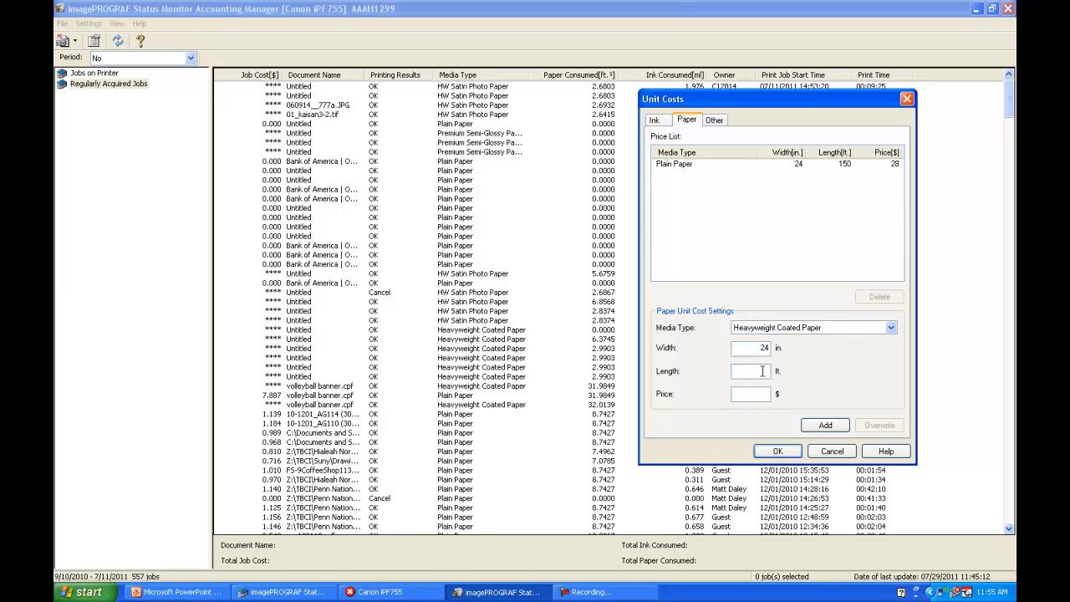
click(763, 371)
text(100)
click(761, 395)
click(826, 426)
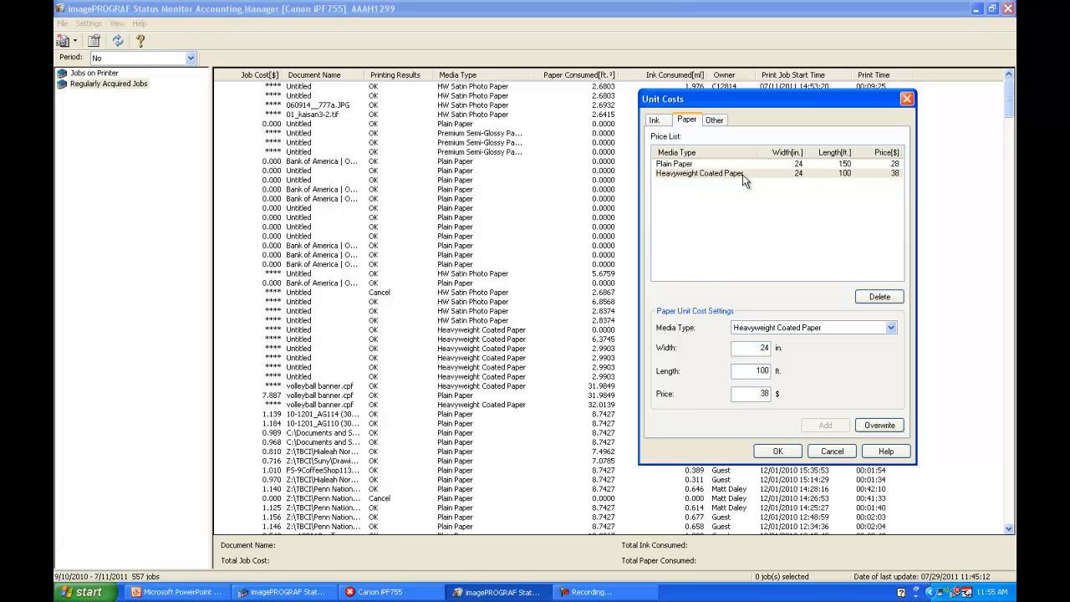
click(778, 452)
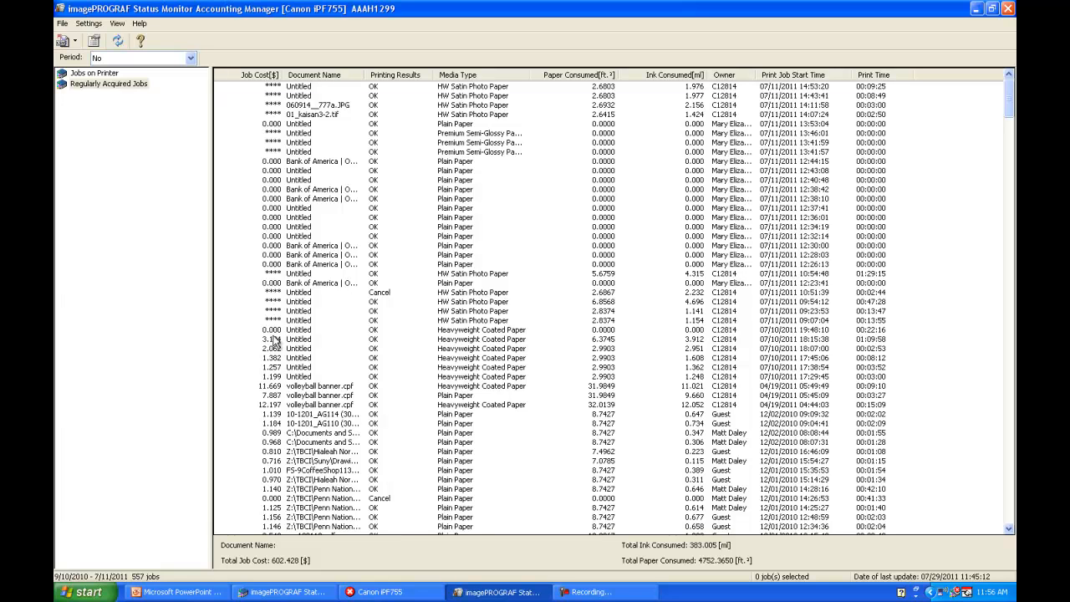
Sort the regularly acquired jobs by media type and review the job costs in the list.
click(464, 77)
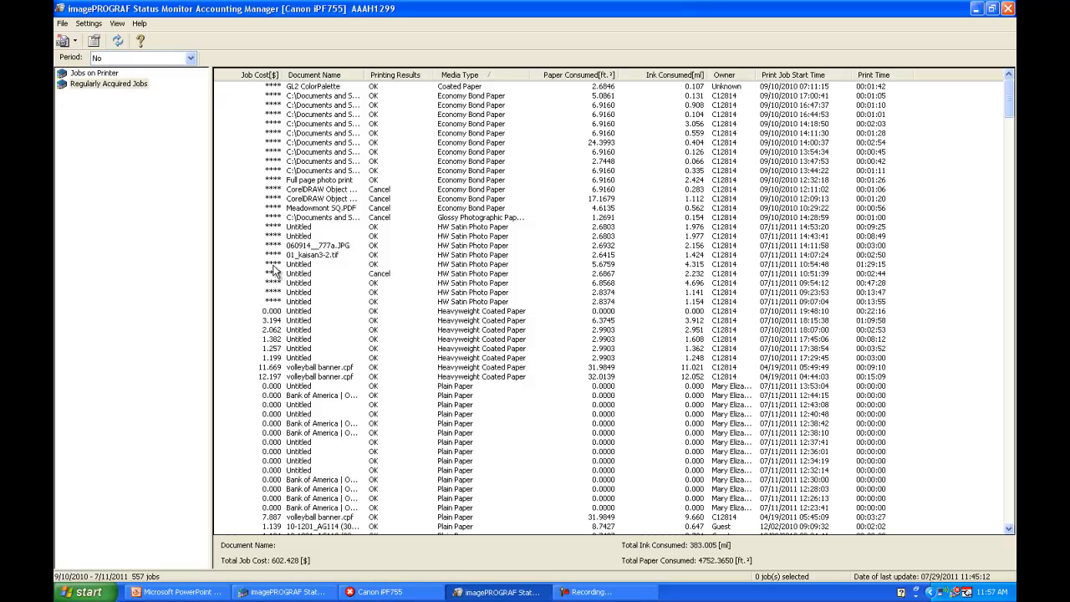
drag(1009, 113, 1009, 134)
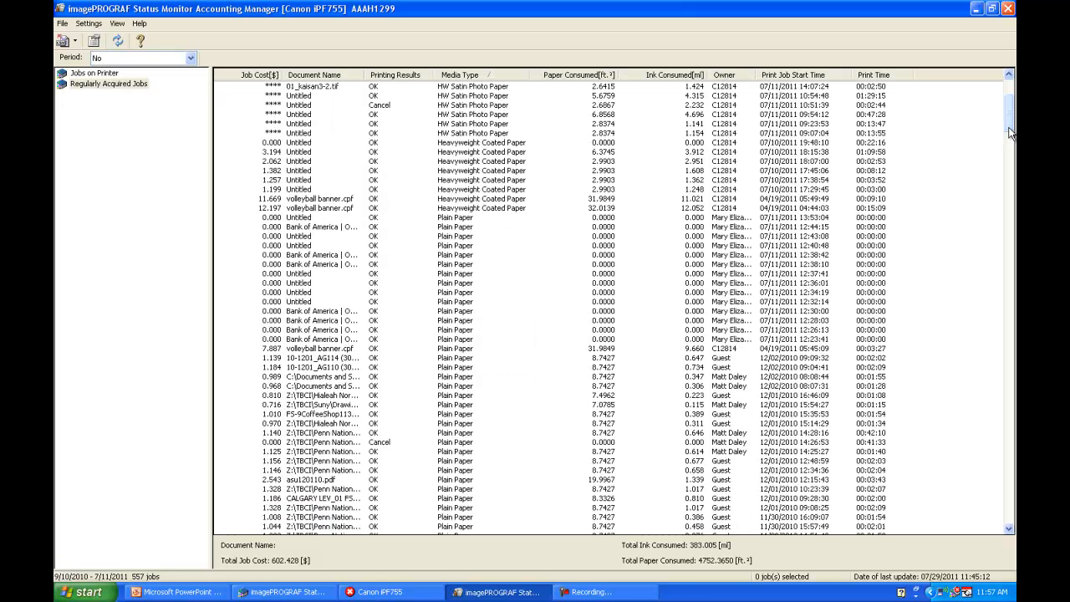
drag(1008, 134, 1010, 104)
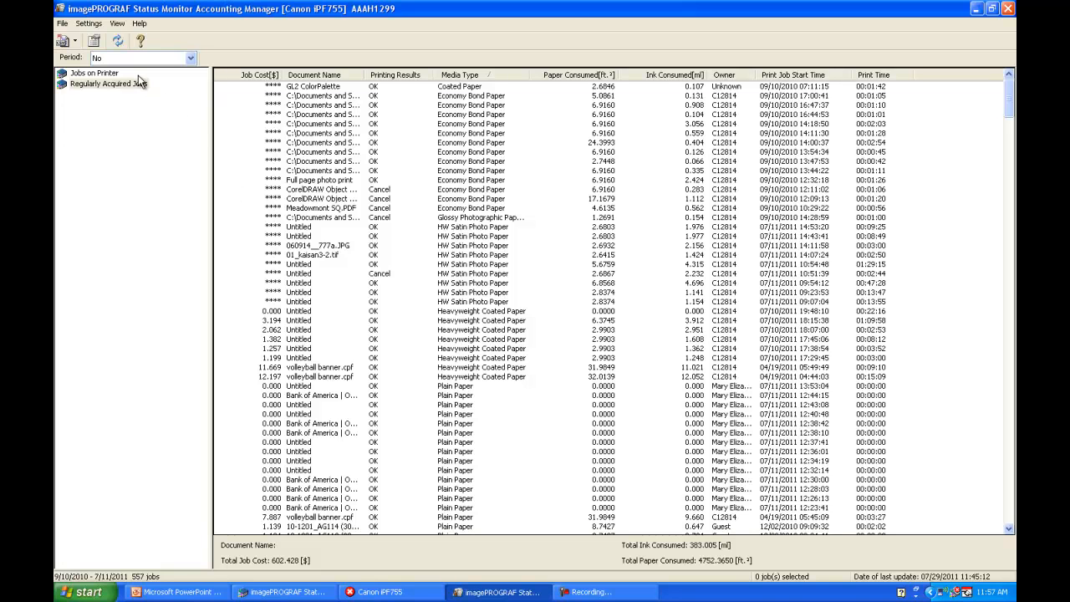
Select the Heavyweight Coated Paper jobs and examine the job cost export options for selected and listed jobs.
click(62, 24)
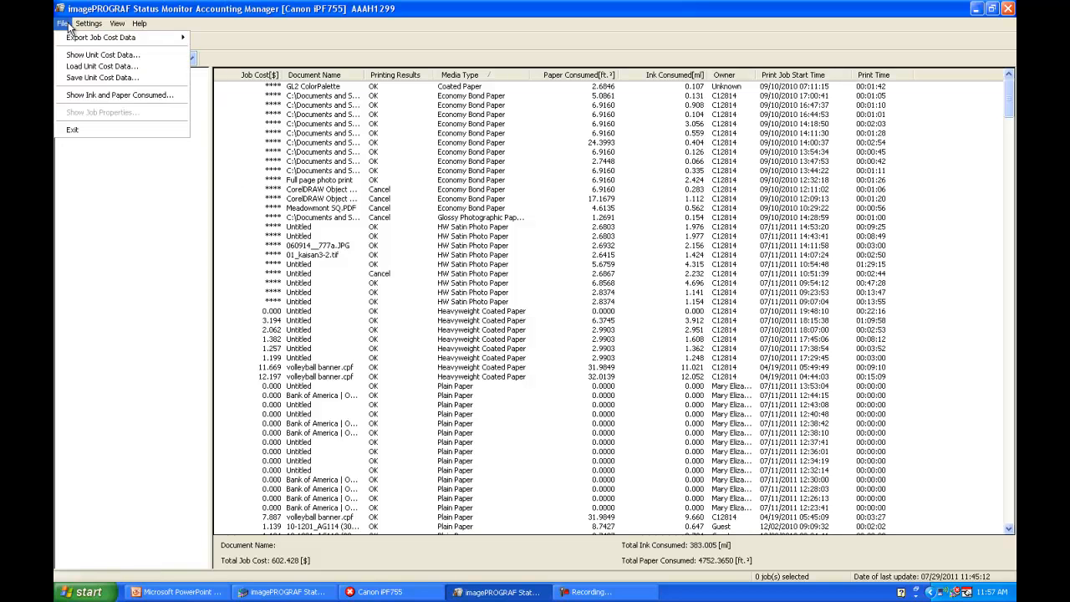
mouse_move(70, 42)
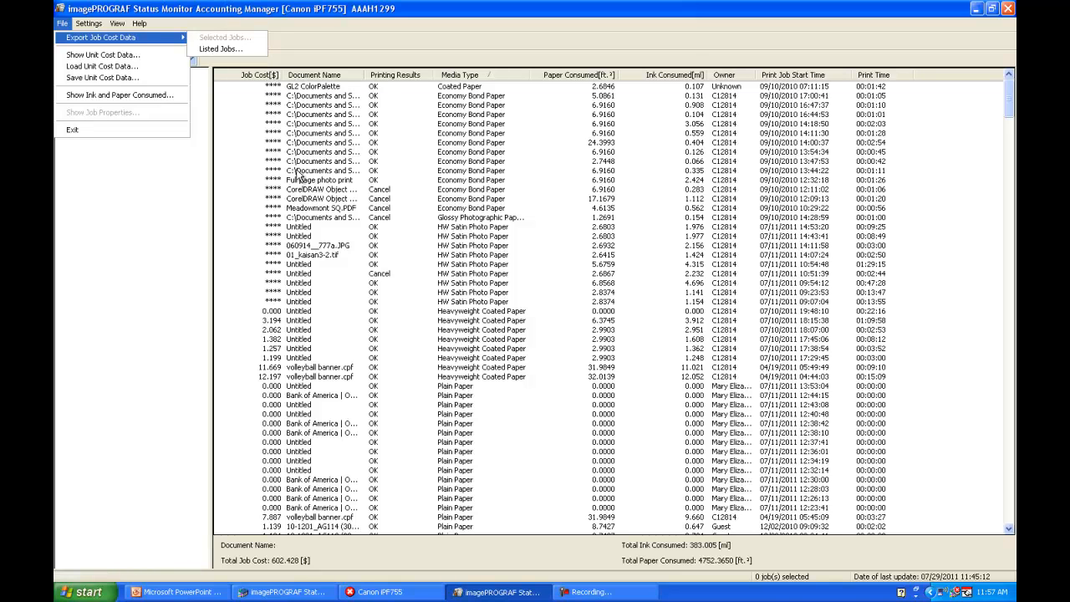
click(299, 86)
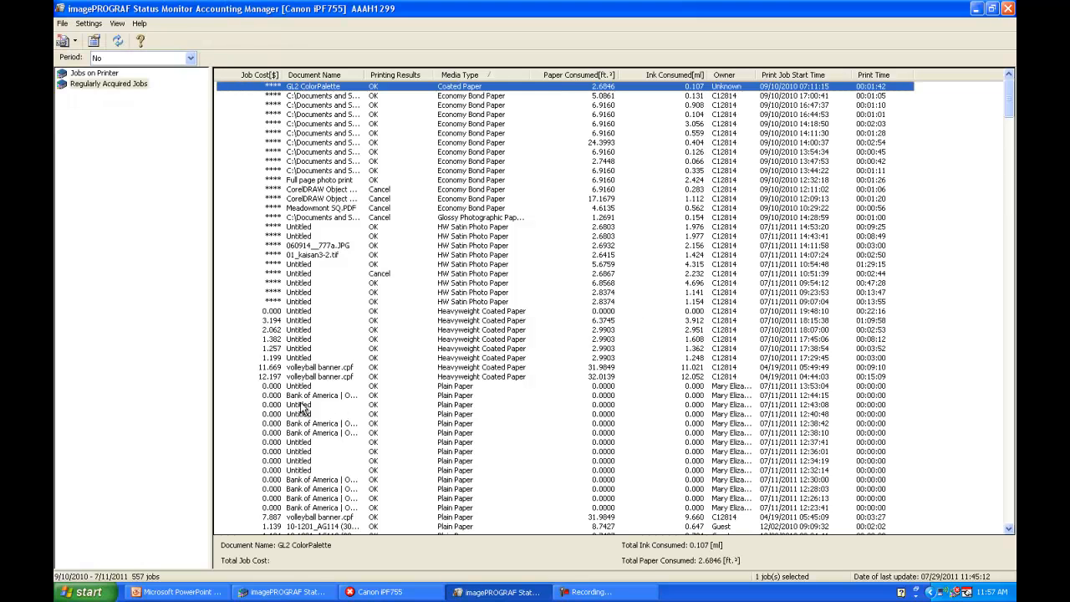
click(281, 314)
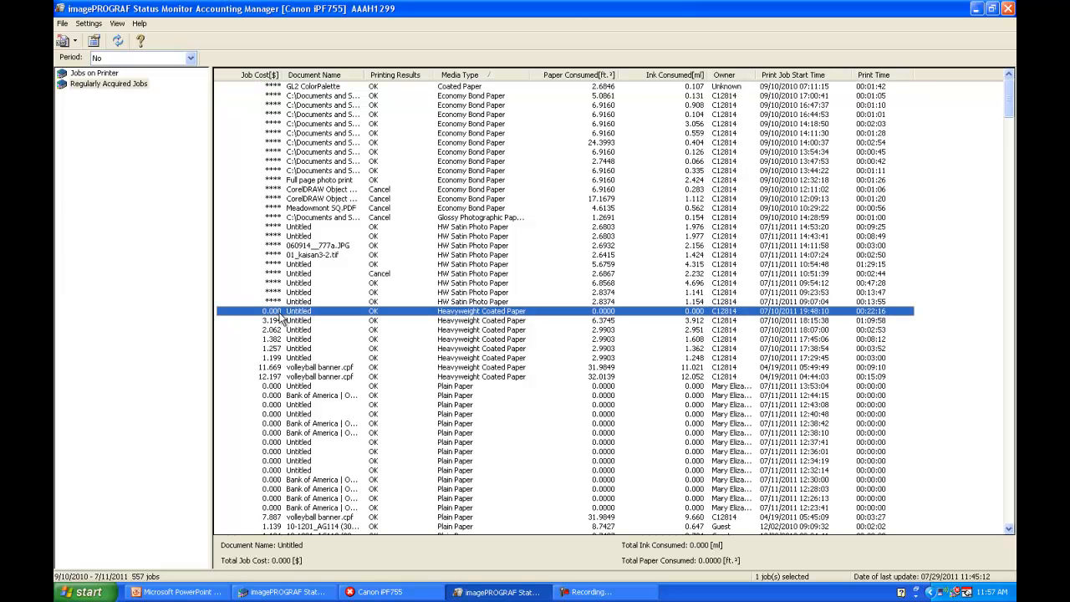
shift+click(273, 376)
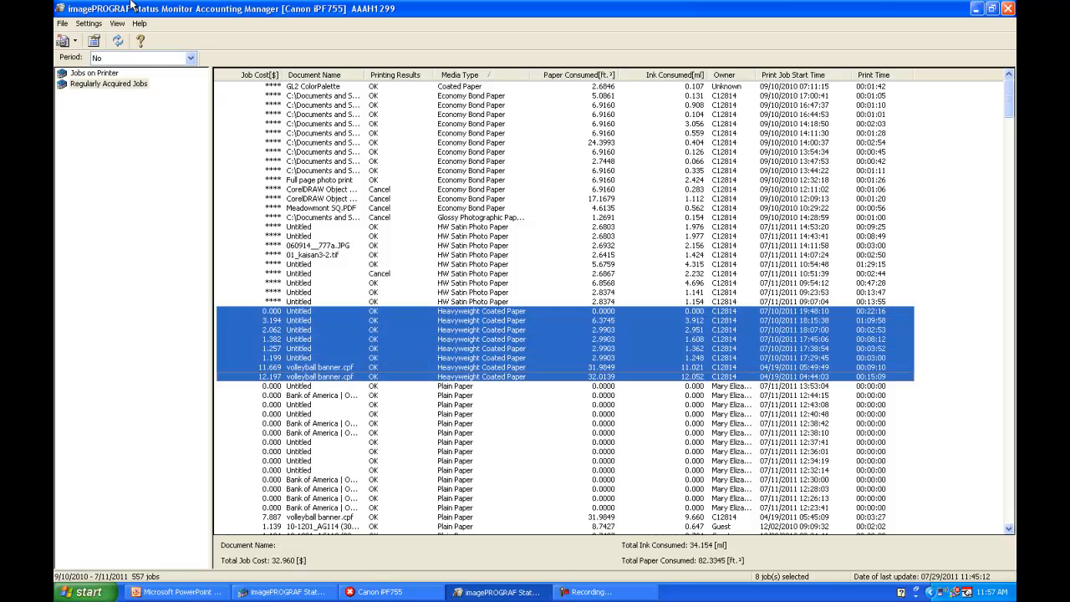
click(62, 24)
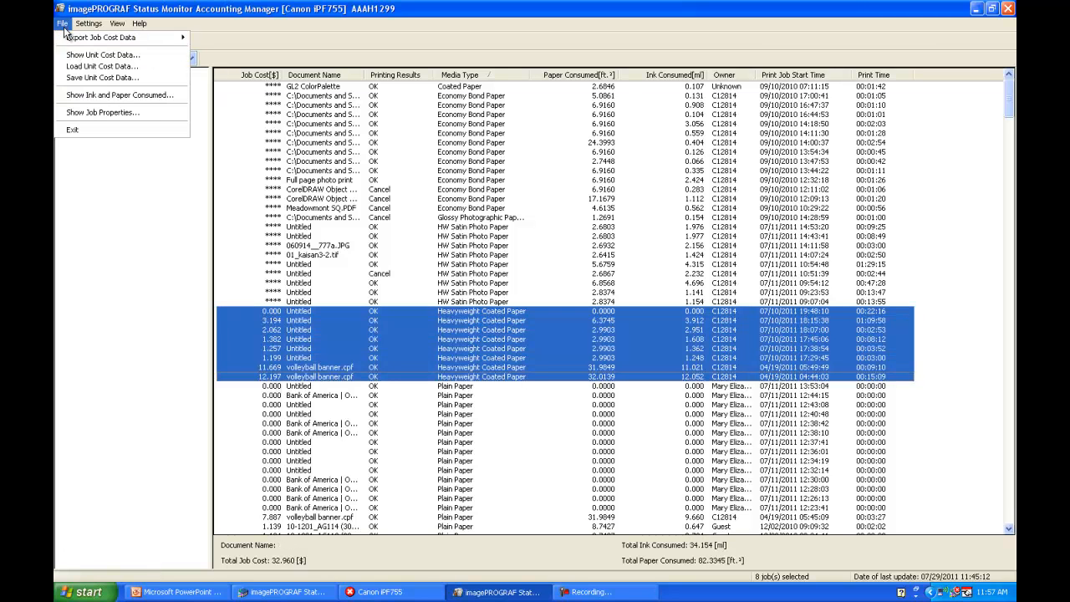
mouse_move(136, 38)
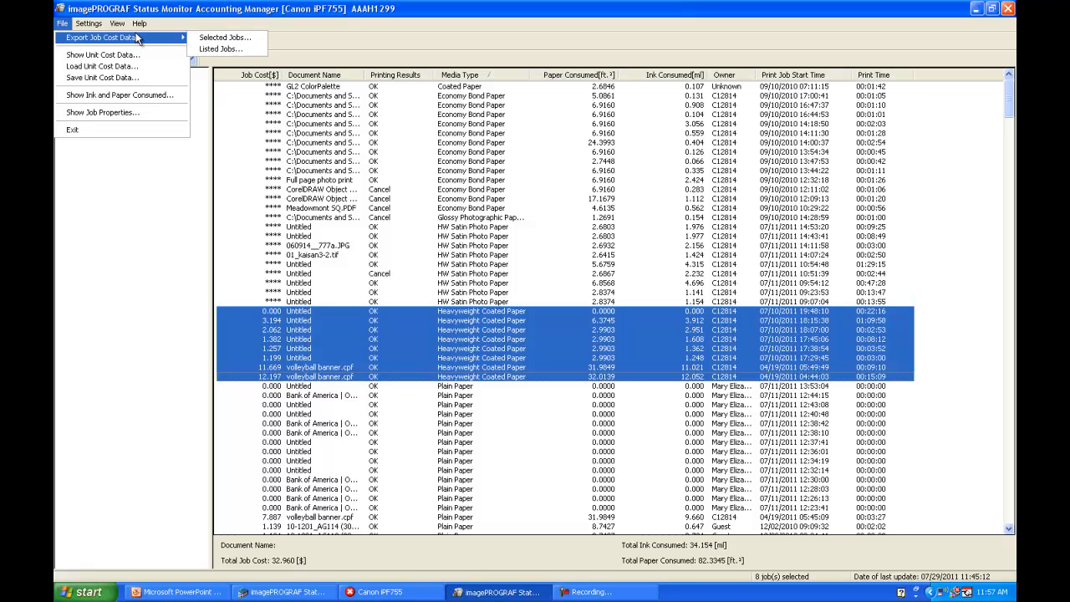
click(236, 106)
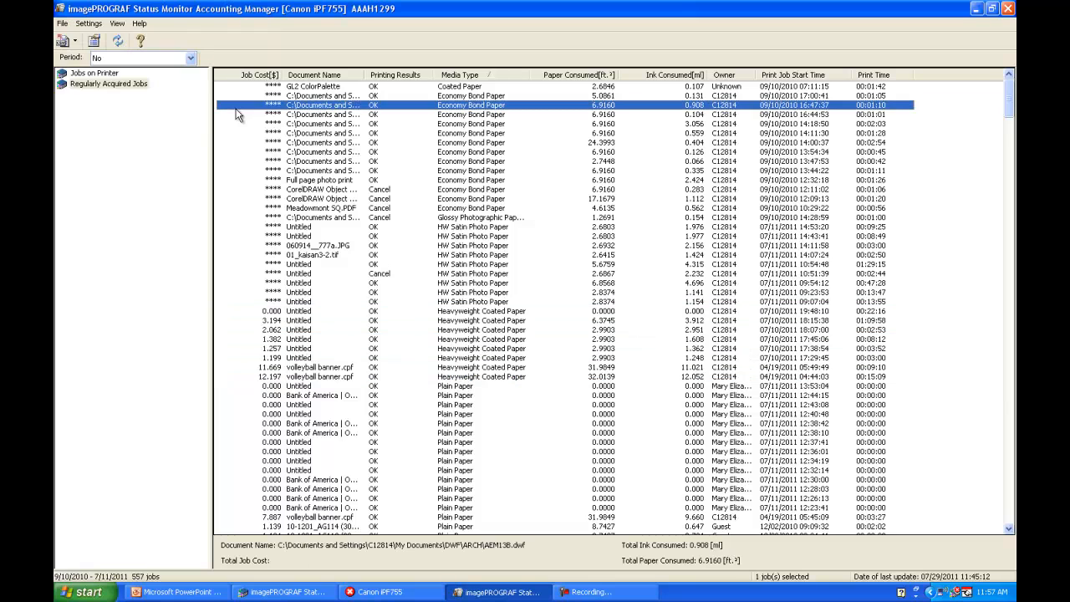
click(245, 88)
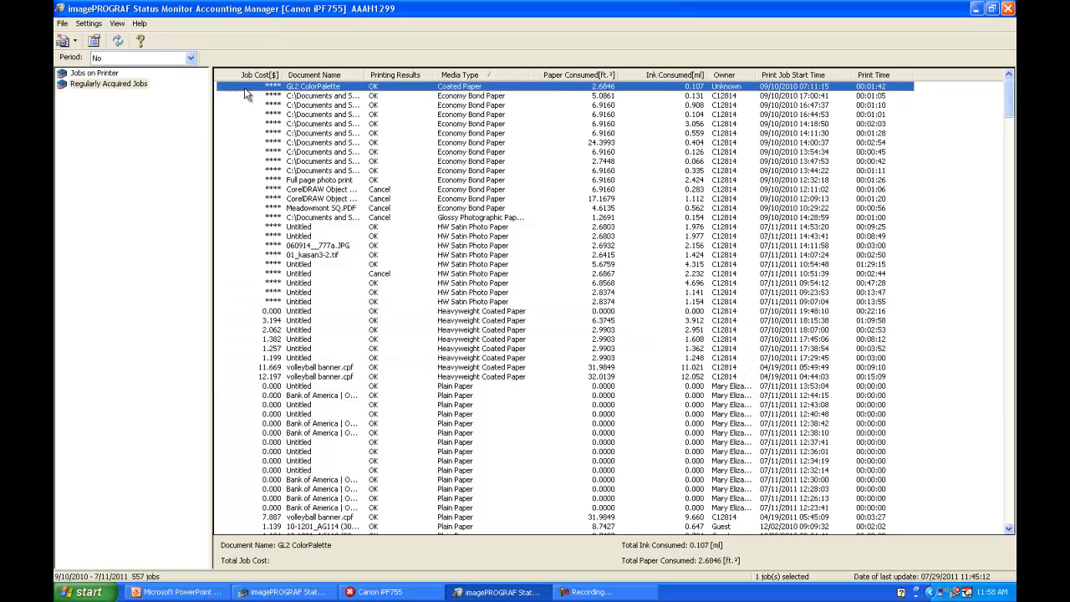
Export the job cost data of all listed jobs to My Documents as a CSV file named "ipf755 printed jobs".
click(62, 25)
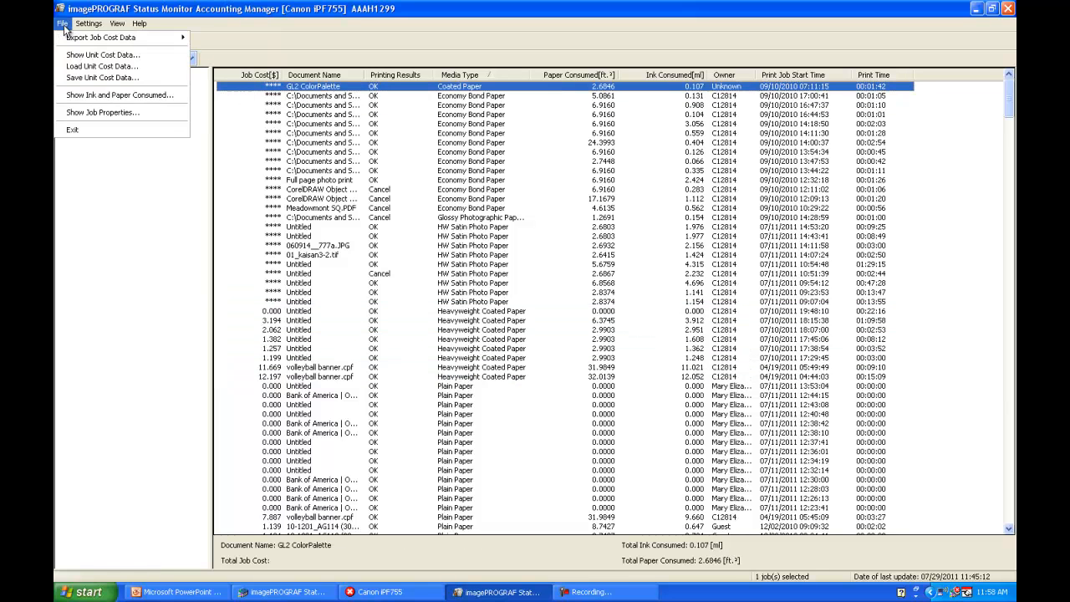
mouse_move(134, 40)
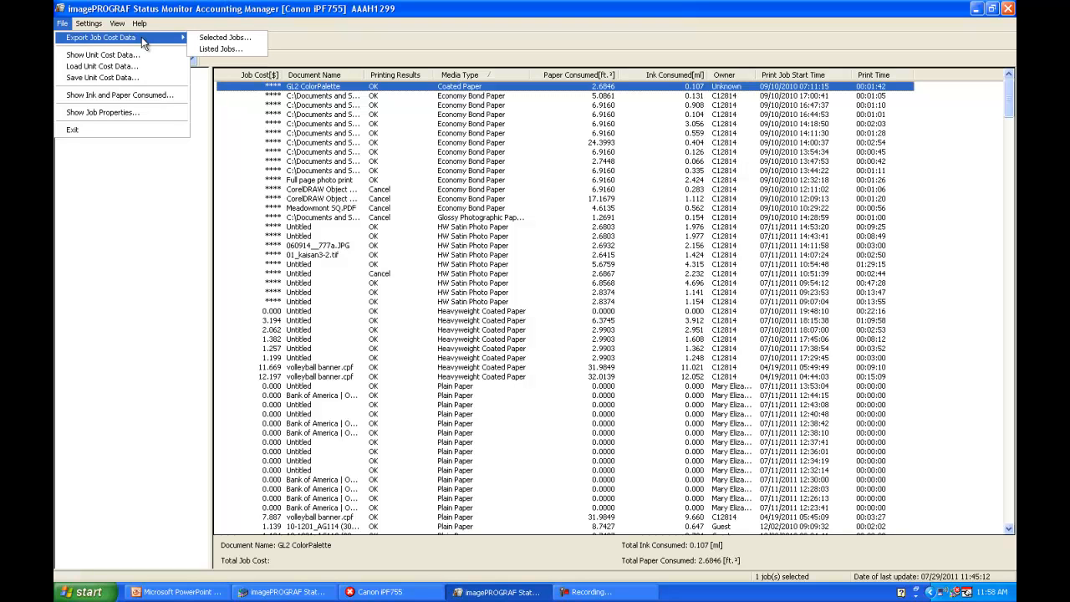
click(219, 50)
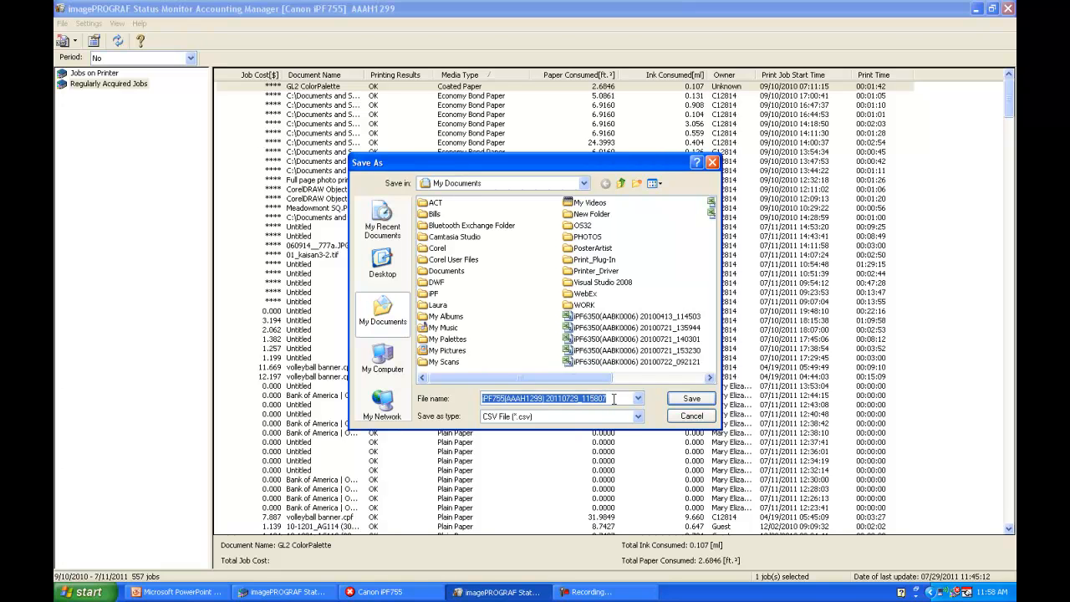
text(ipf)
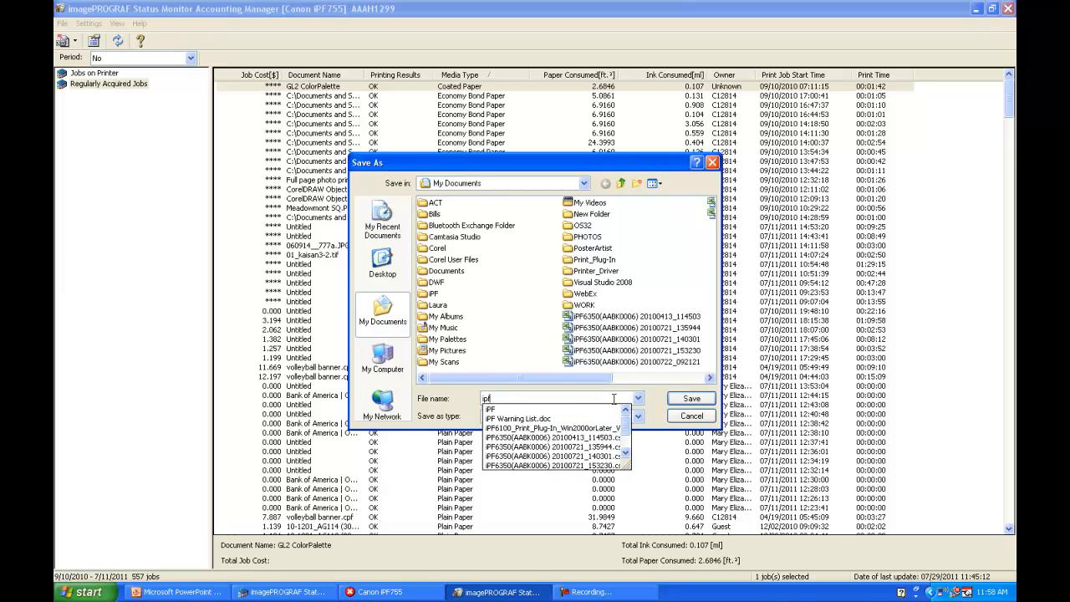
text(75)
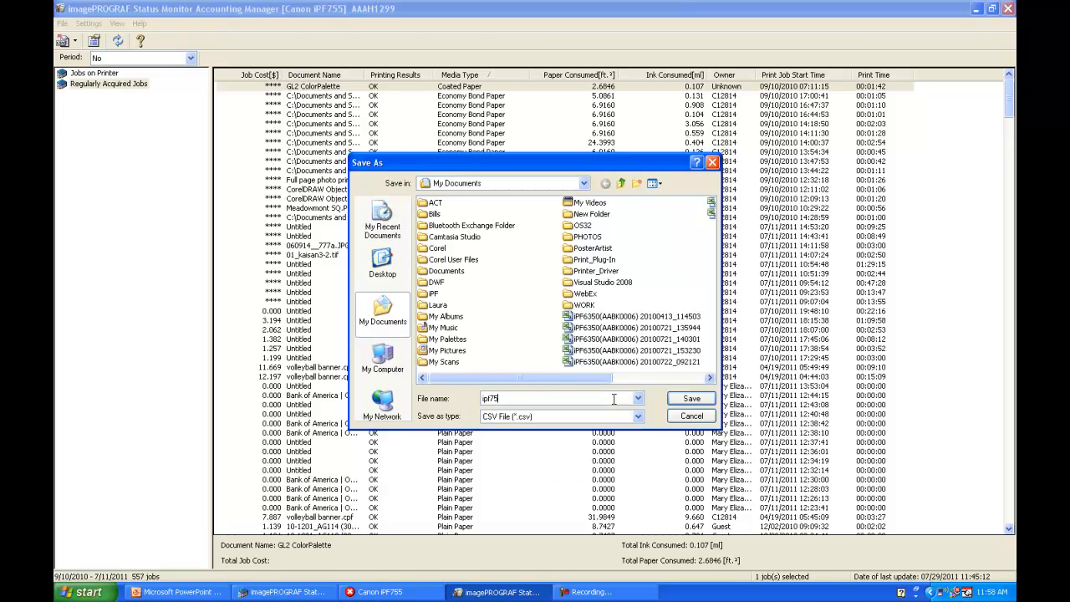
text(5 printed jobs)
click(692, 399)
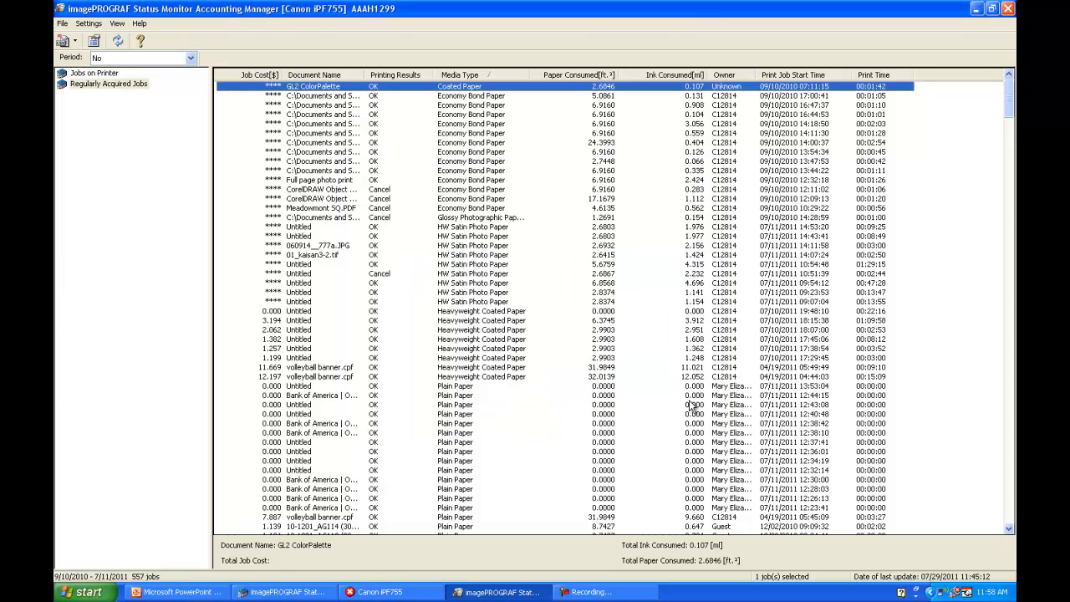
Launch Microsoft Office Excel 2003 and cancel the Office configuration process.
click(90, 598)
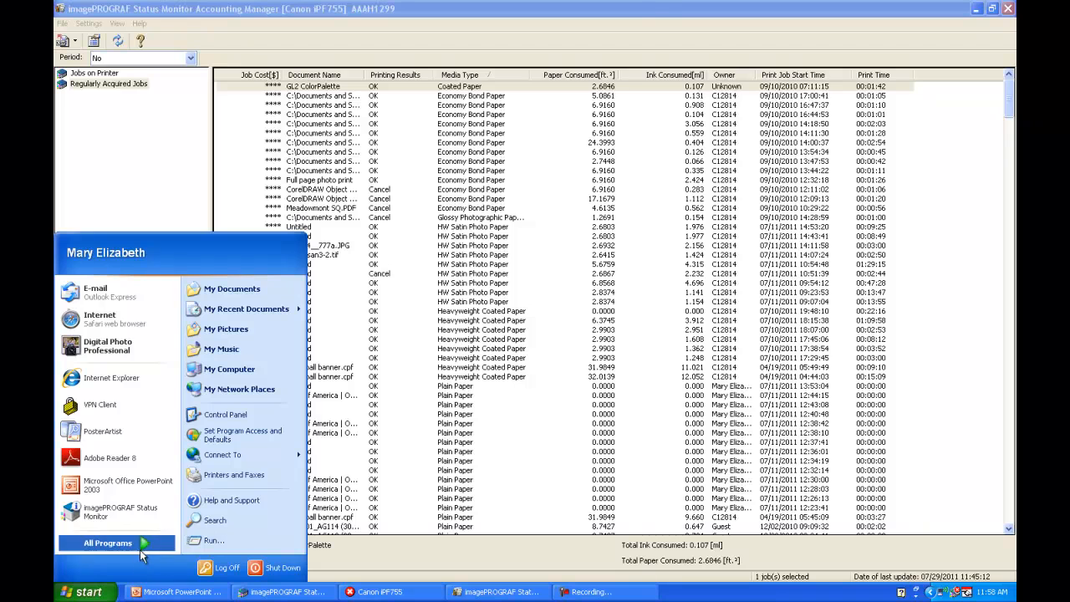
click(144, 545)
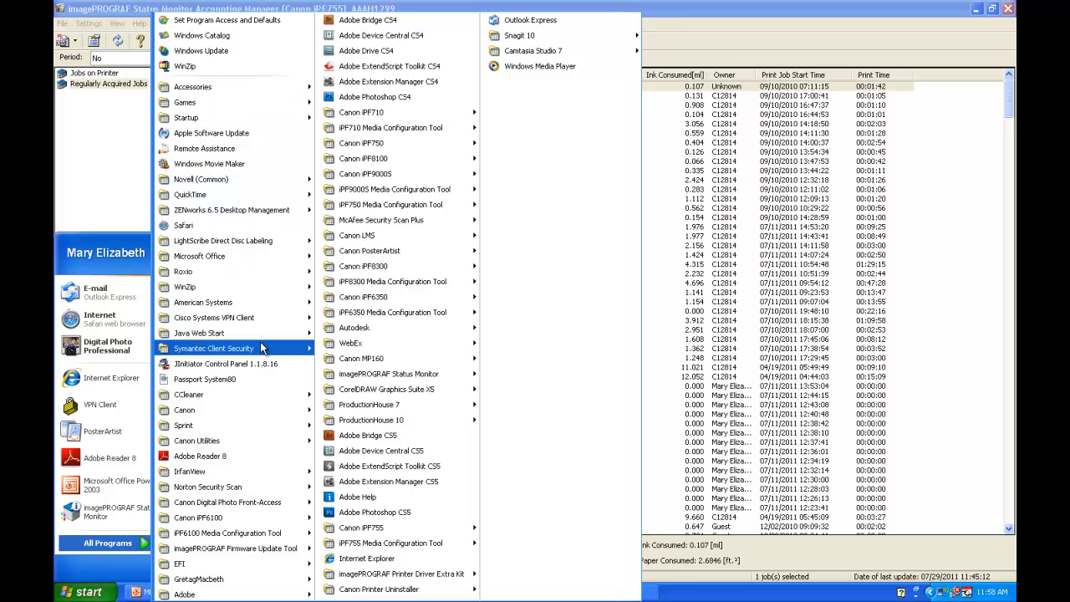
mouse_move(261, 348)
mouse_move(251, 255)
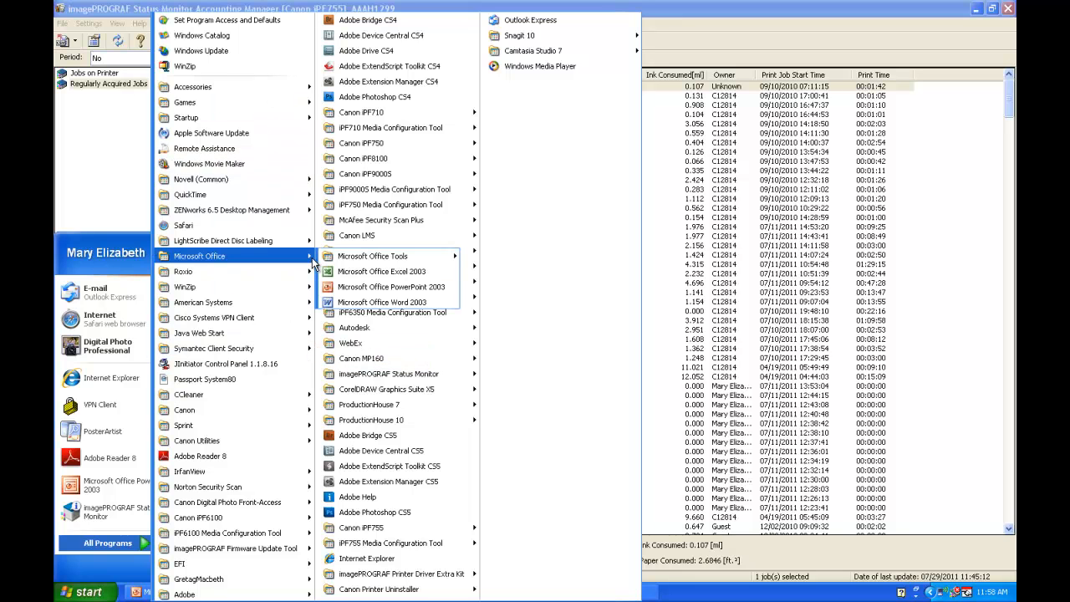
click(335, 273)
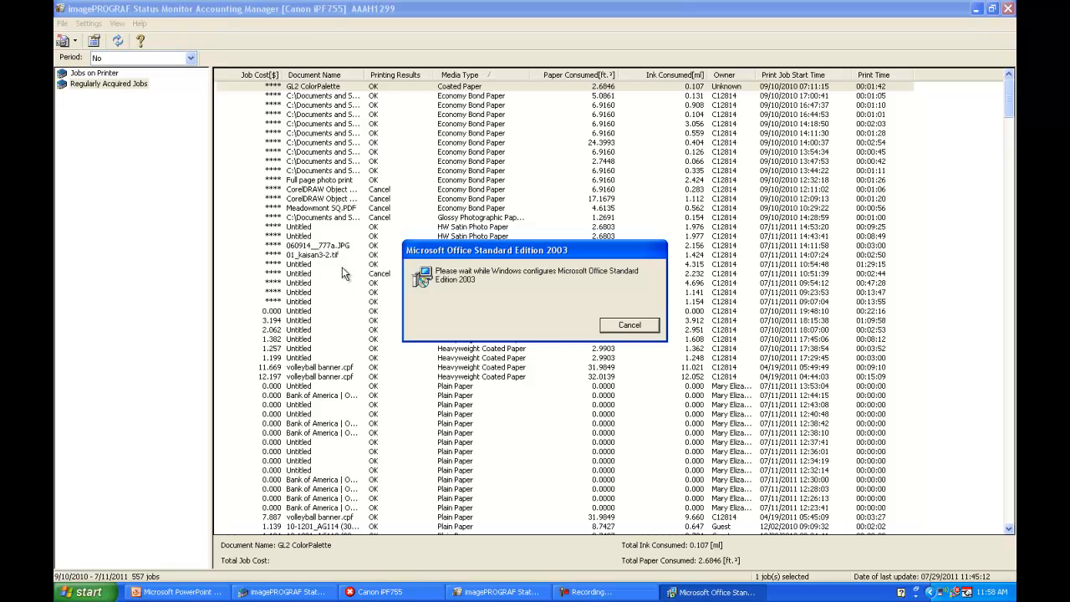
click(620, 329)
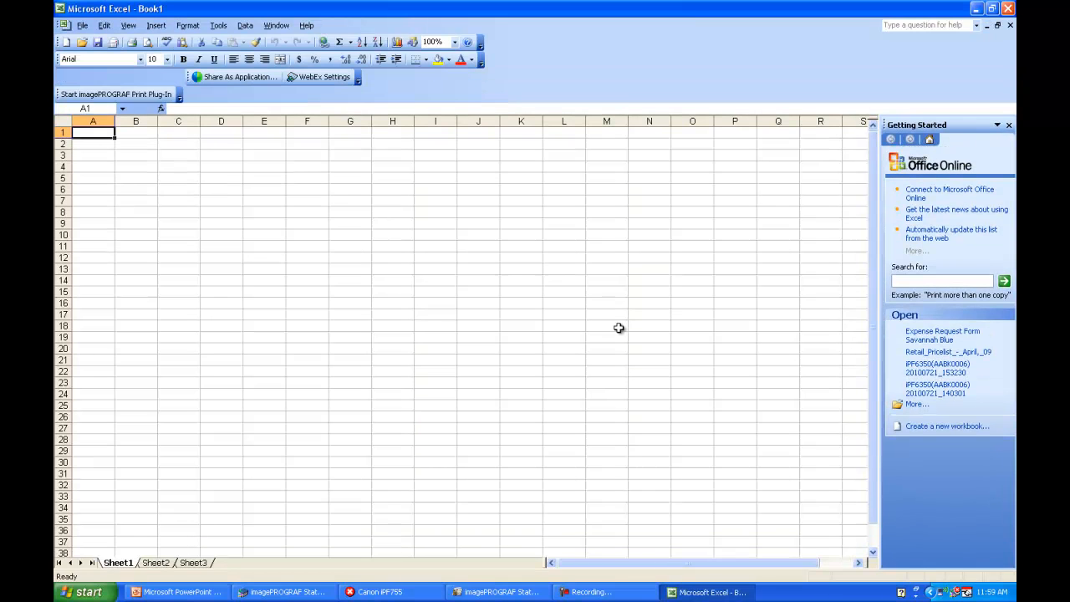
Open the exported "ipf755 printed jobs" file from My Documents, with all file types shown.
click(83, 26)
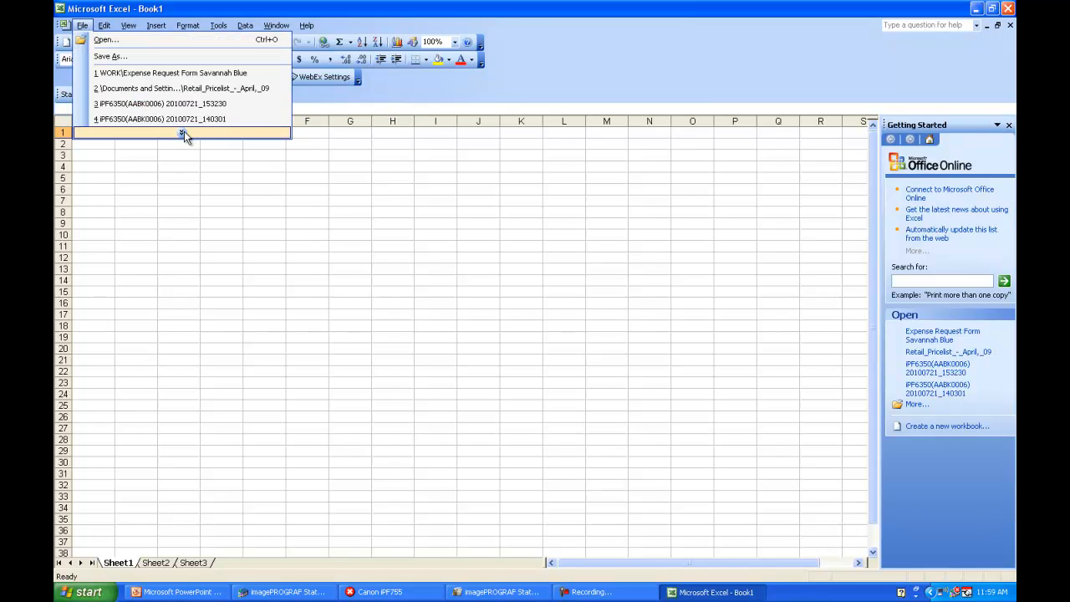
mouse_move(128, 25)
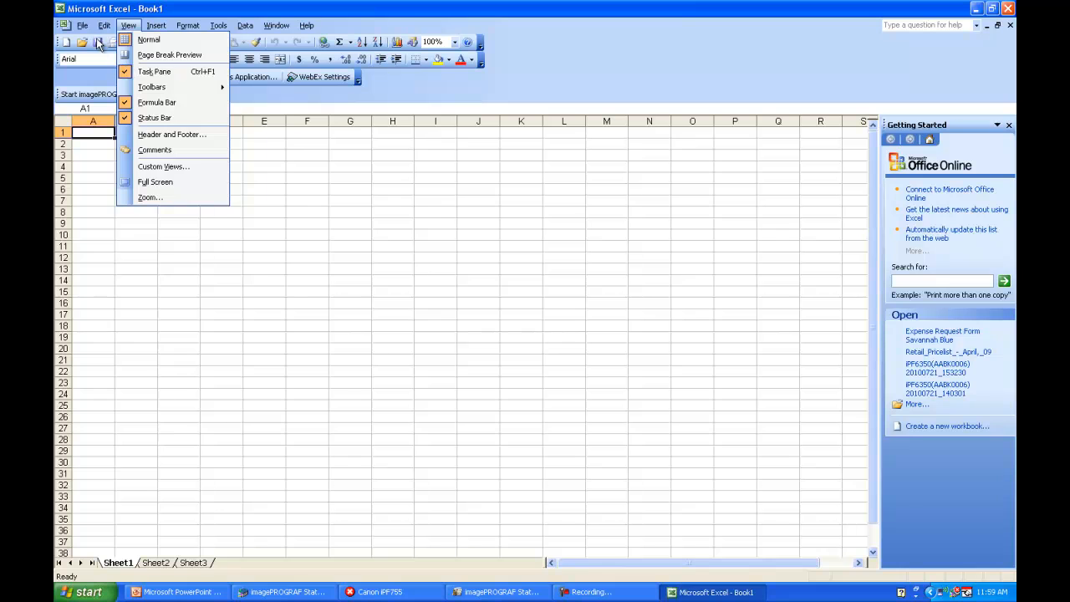
mouse_move(83, 25)
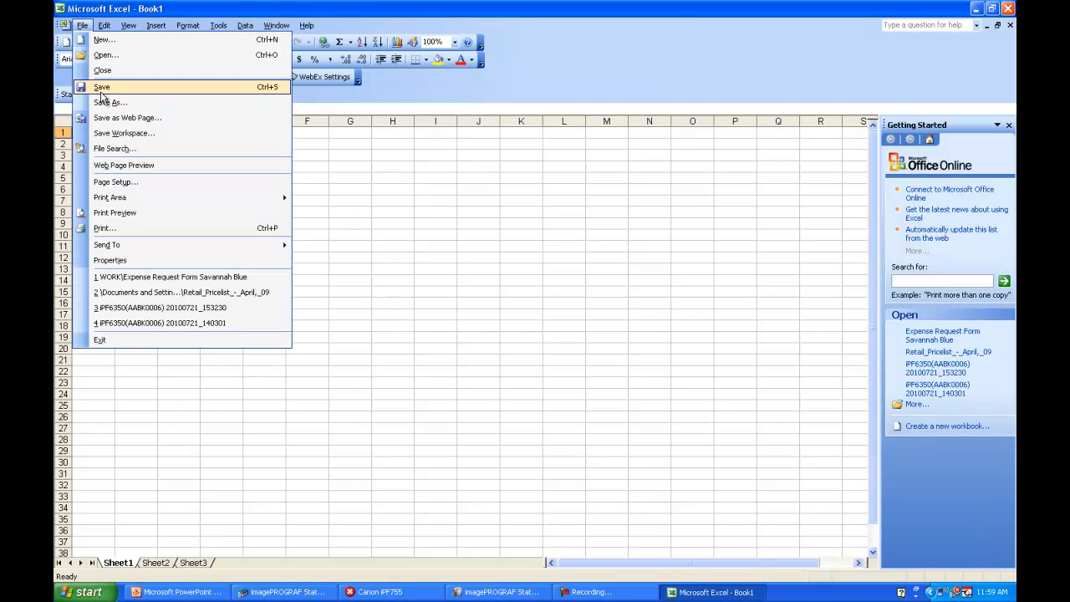
click(107, 57)
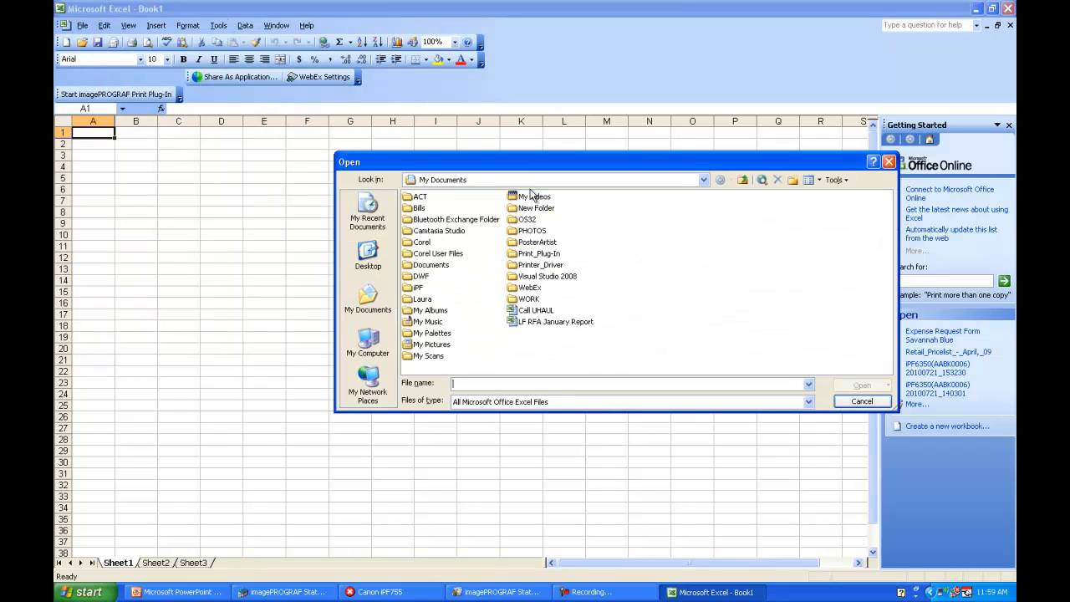
click(559, 402)
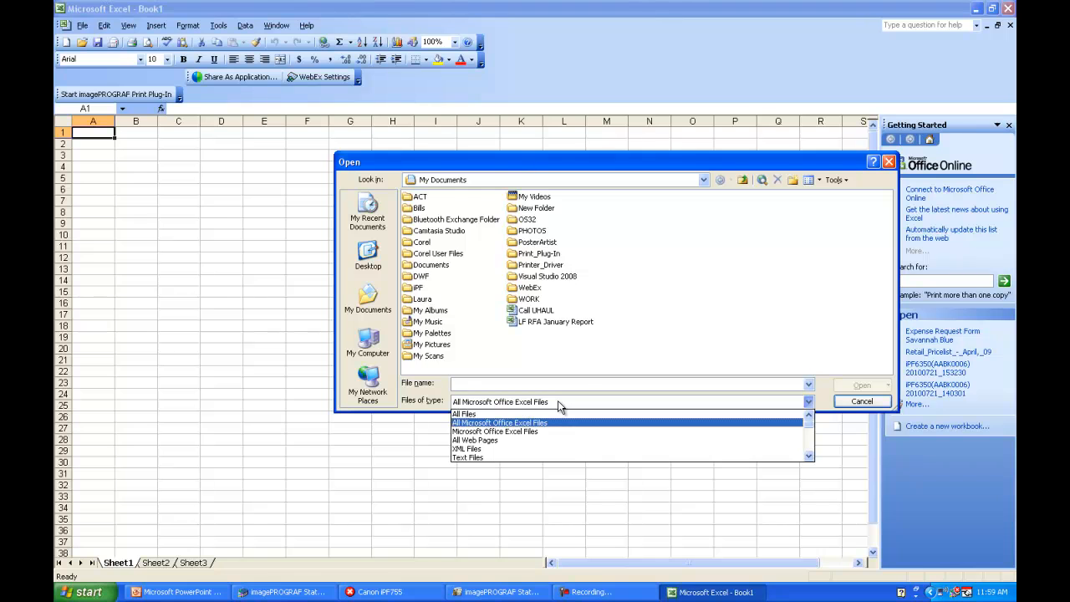
click(557, 415)
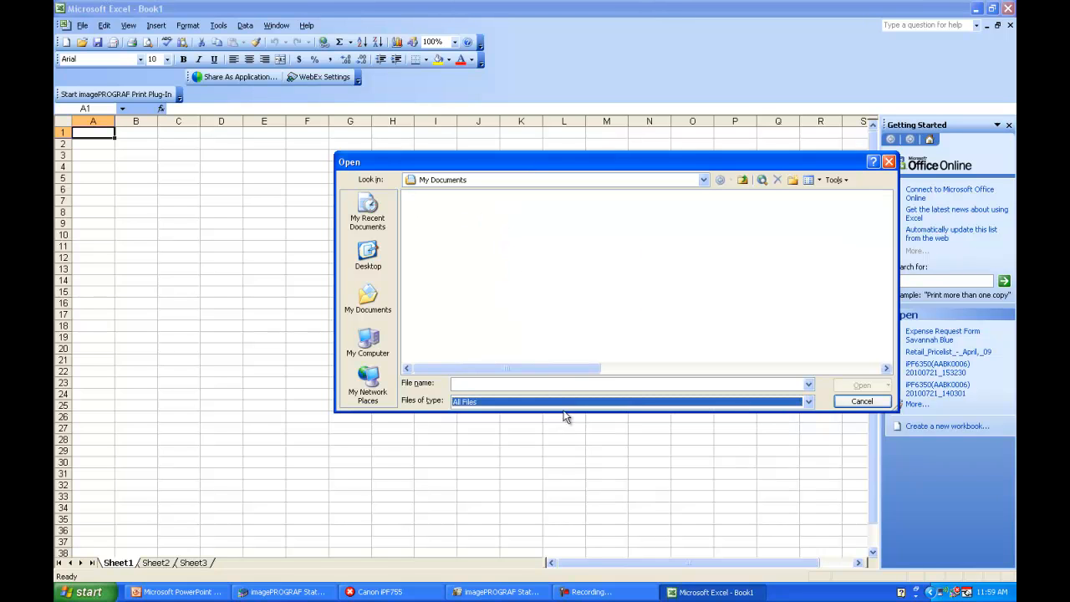
click(669, 368)
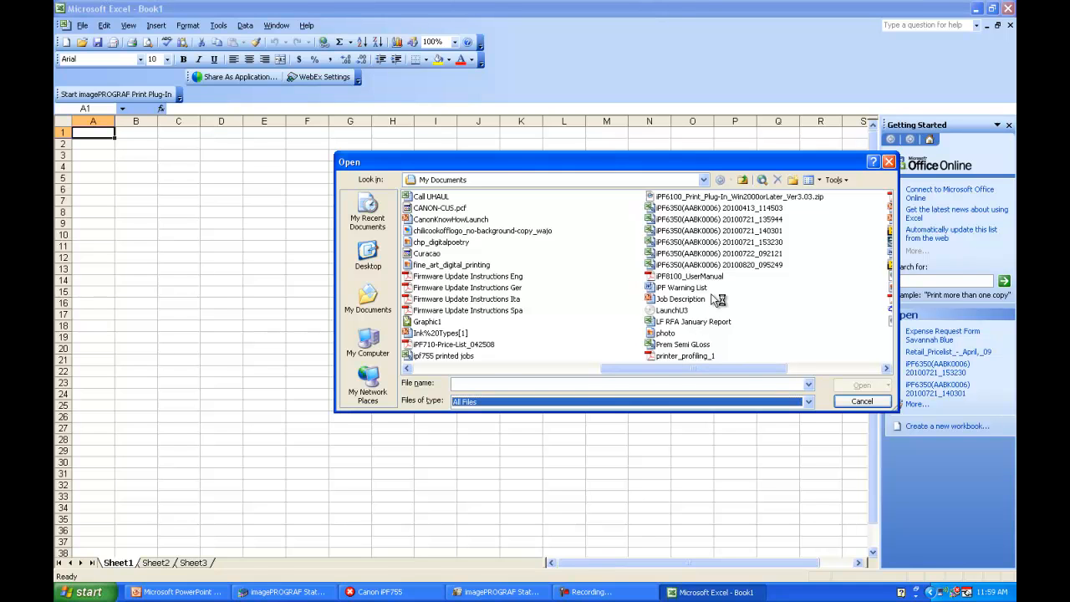
click(447, 356)
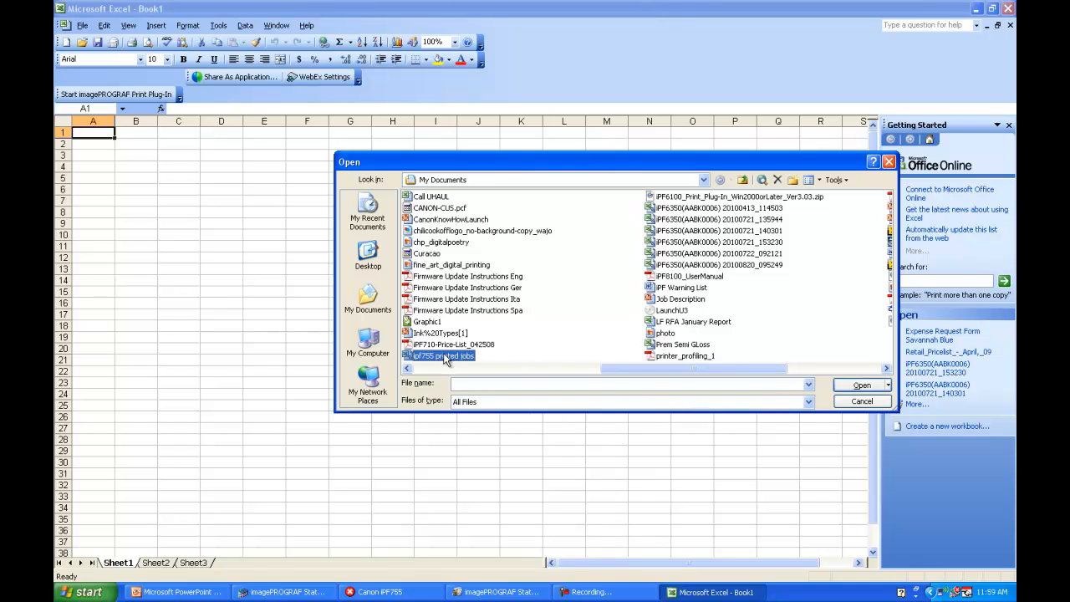
click(857, 385)
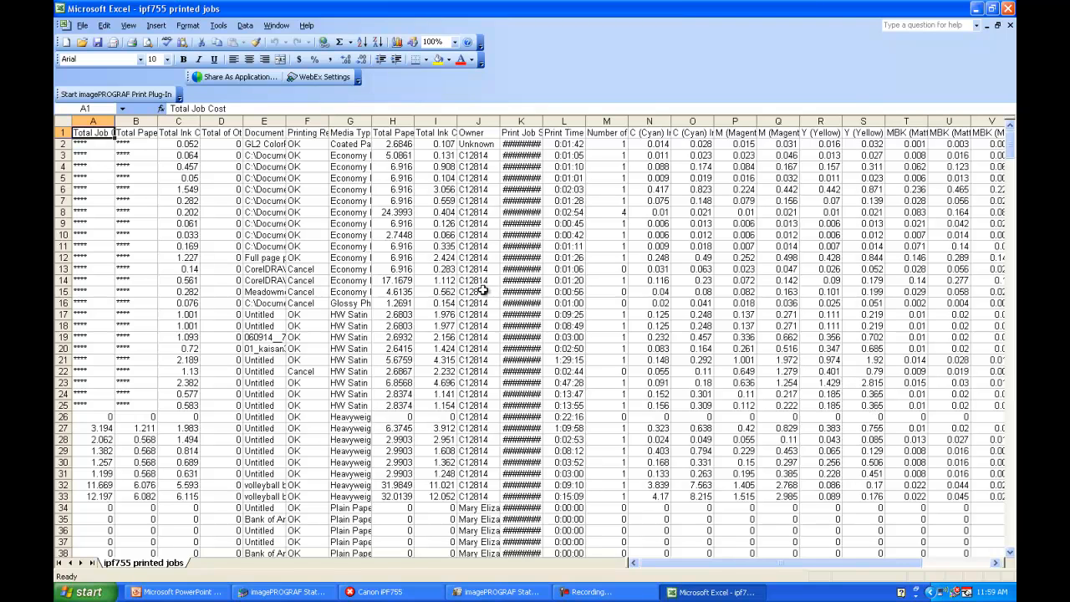
Delete the Document Name column (E) from the job cost sheet.
click(265, 122)
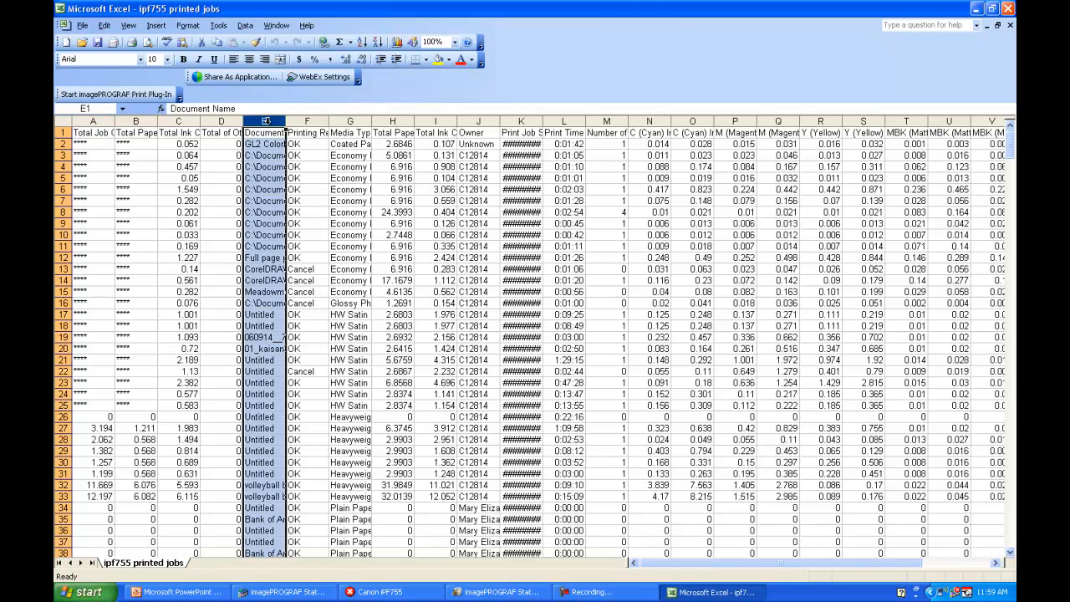
click(105, 26)
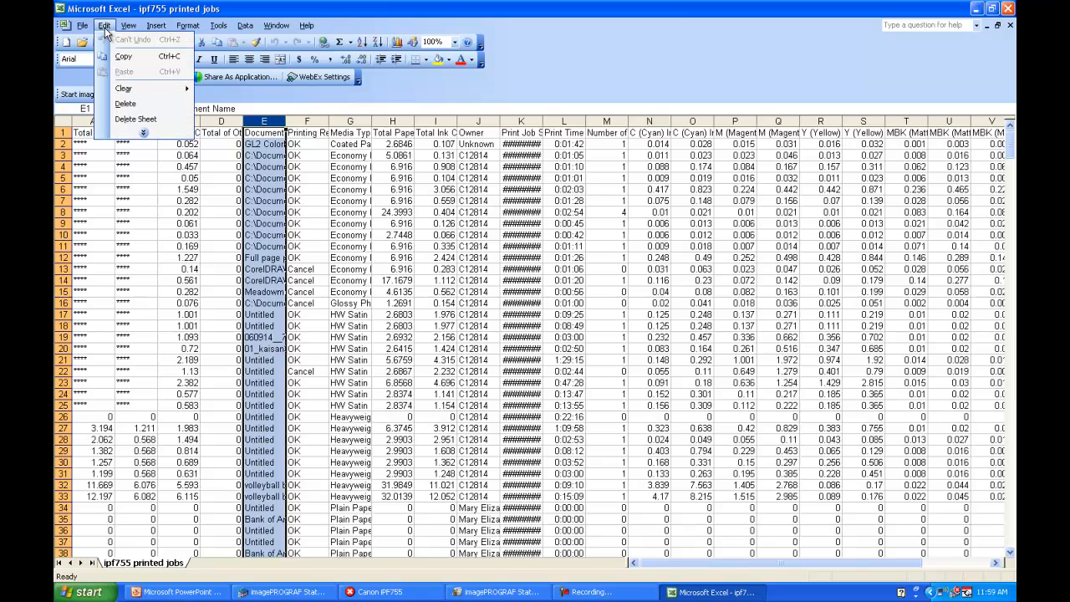
click(129, 102)
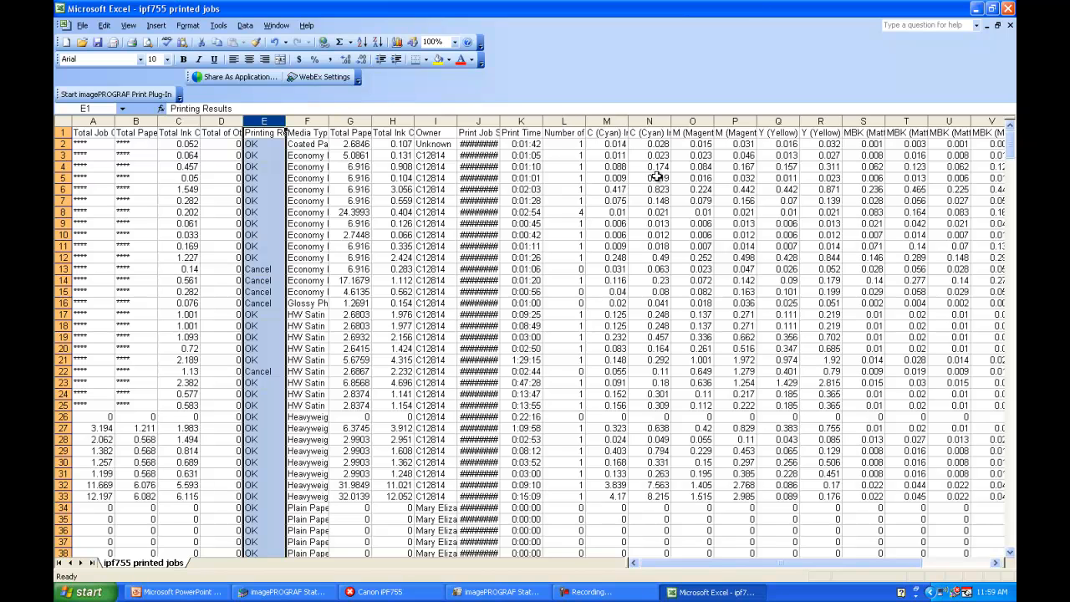
Widen the cyan ink cost, cyan ink consumption and first magenta ink columns (M to O) to make their headings more readable.
drag(627, 121, 779, 121)
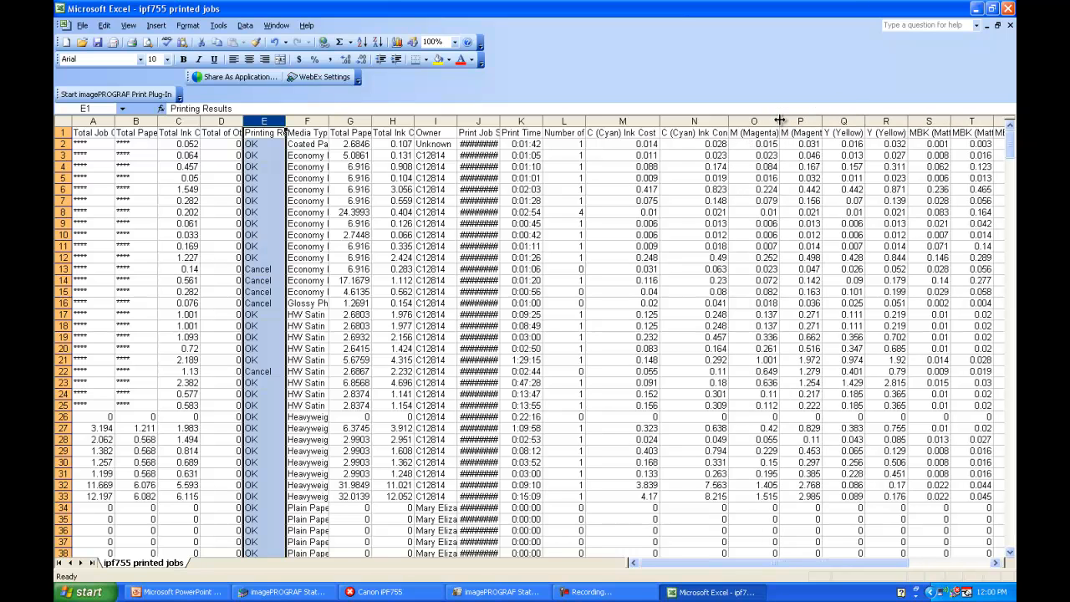
mouse_move(761, 570)
mouse_down()
mouse_move(850, 567)
mouse_move(748, 571)
mouse_up()
click(605, 592)
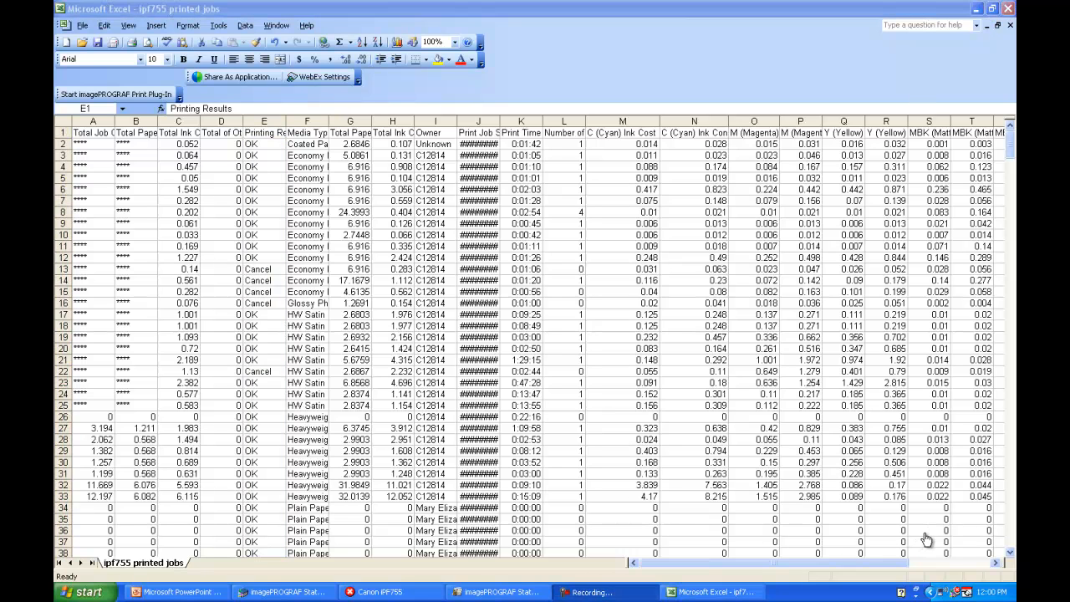